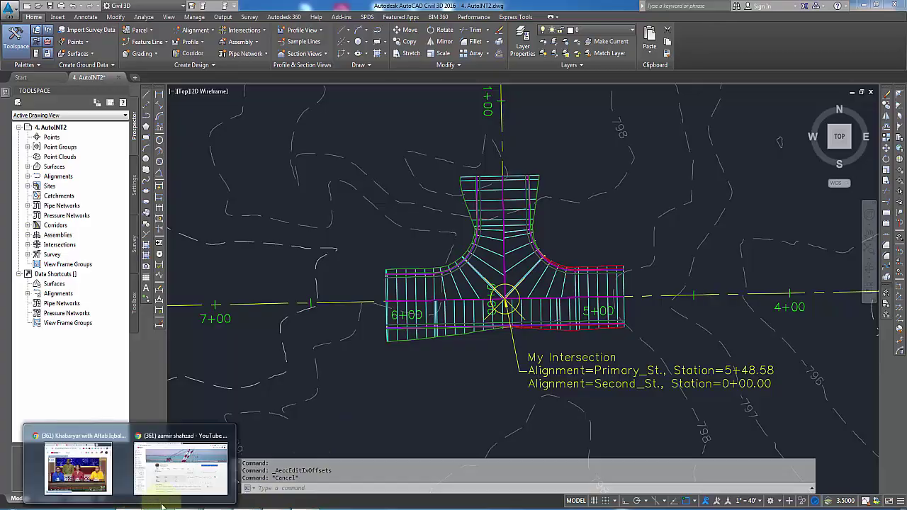
- Switch to Chrome, look through the channel's YouTube, Dailymotion and website pages, and return to Civil 3D
left_click(178, 474)
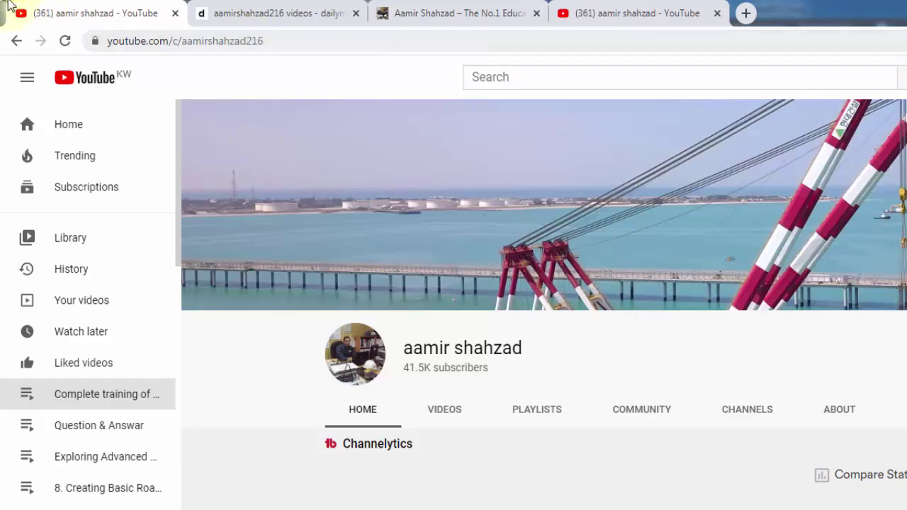
left_click(239, 10)
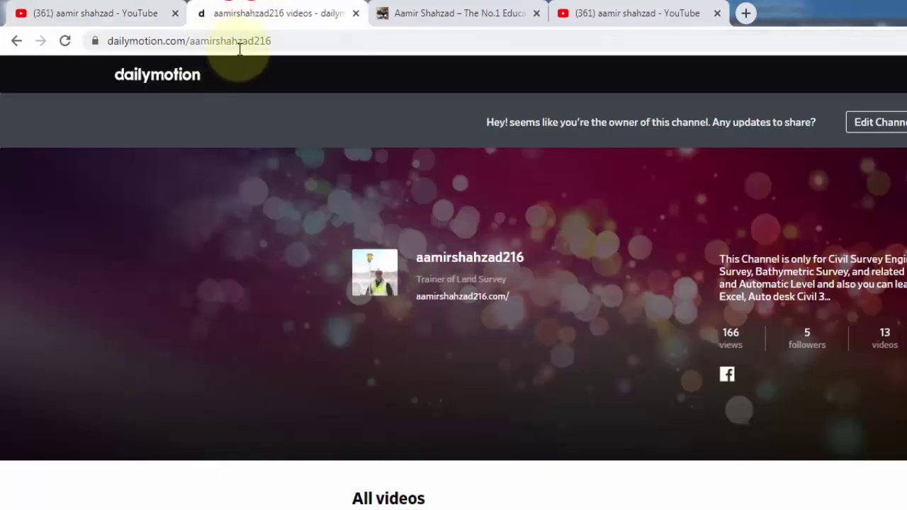
left_click(423, 11)
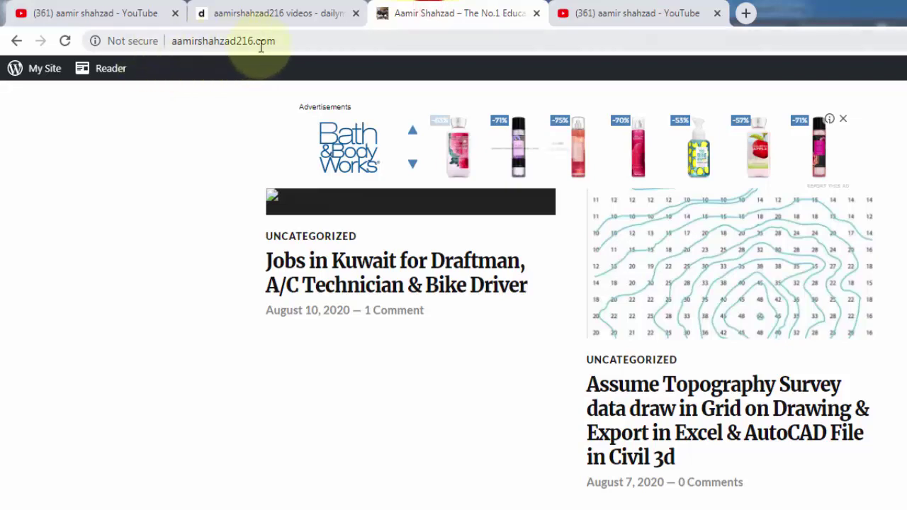
scroll(376, 225, "up", 3)
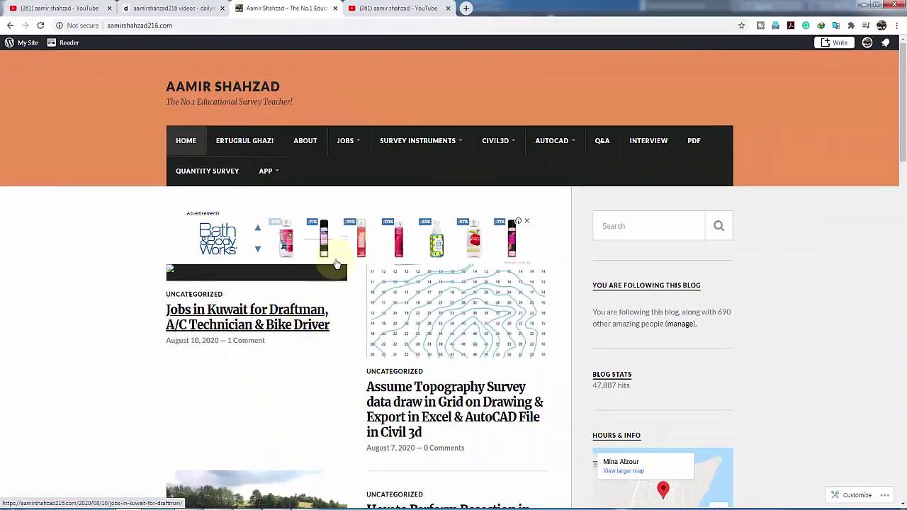
left_click(864, 5)
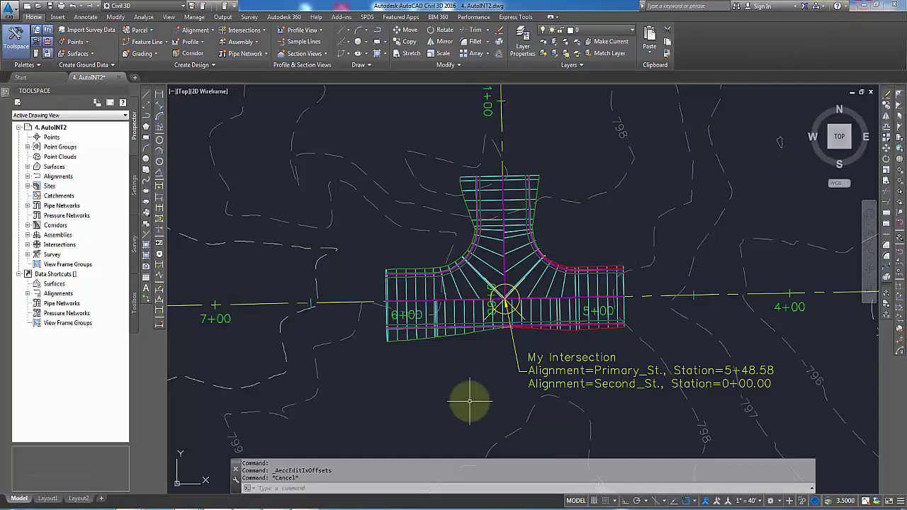
- Set both the left and right offset values of Primary_St. to 15' in My Intersection's offset parameters
mouse_move(469, 401)
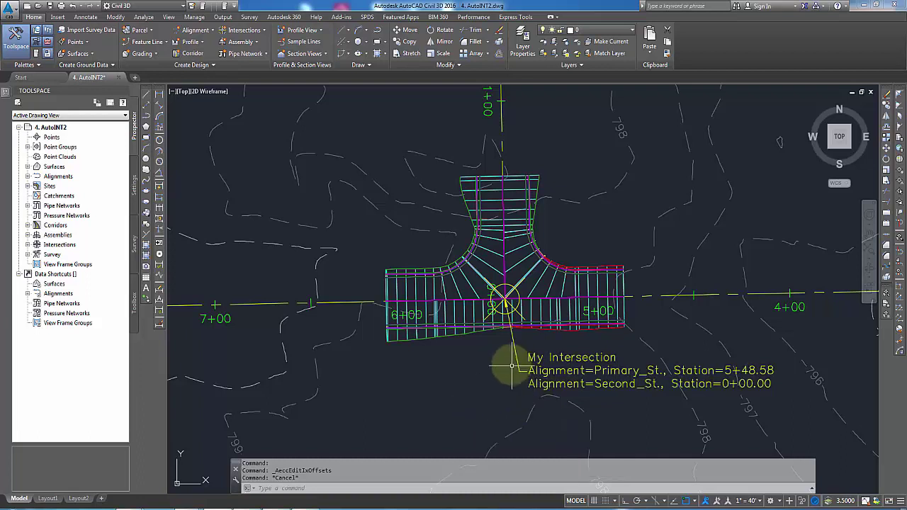
left_click(503, 302)
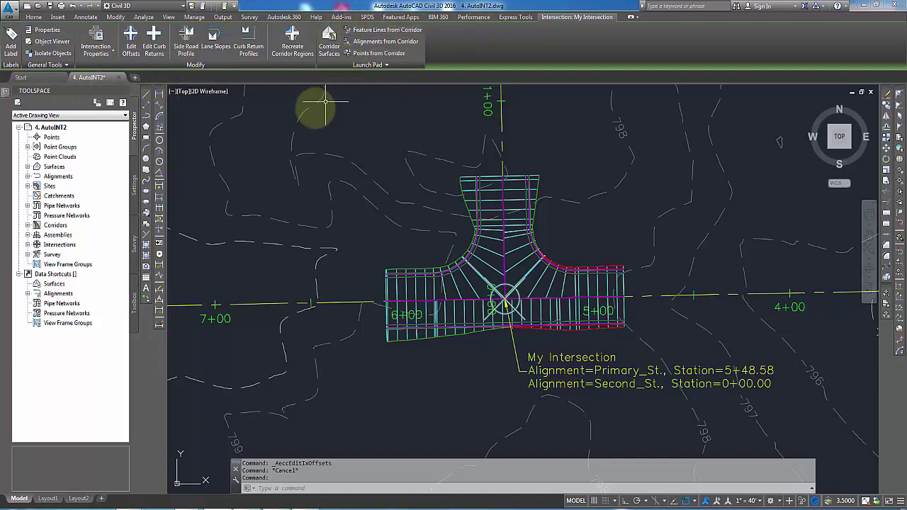
left_click(131, 41)
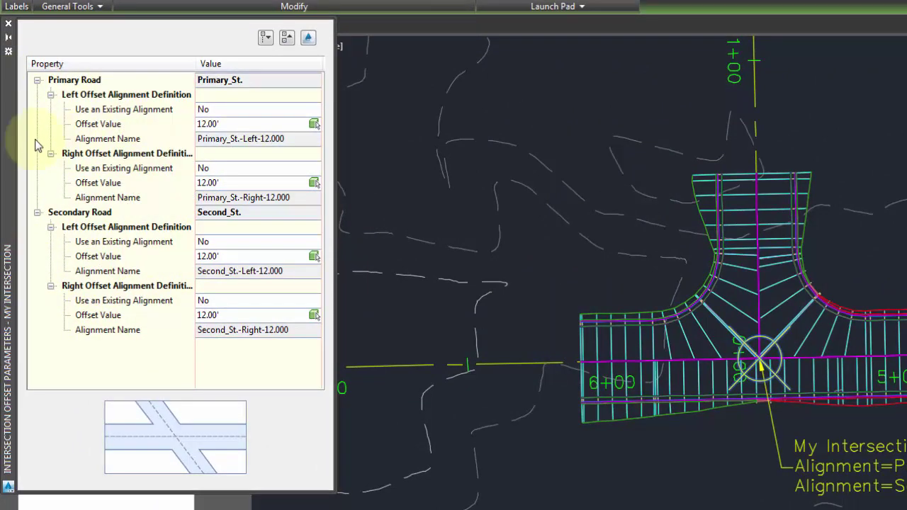
left_click(222, 126)
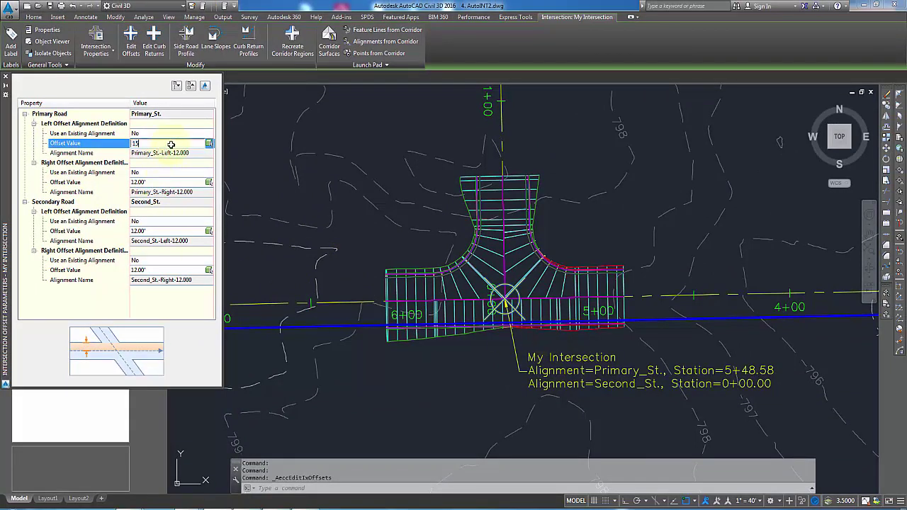
key("Return")
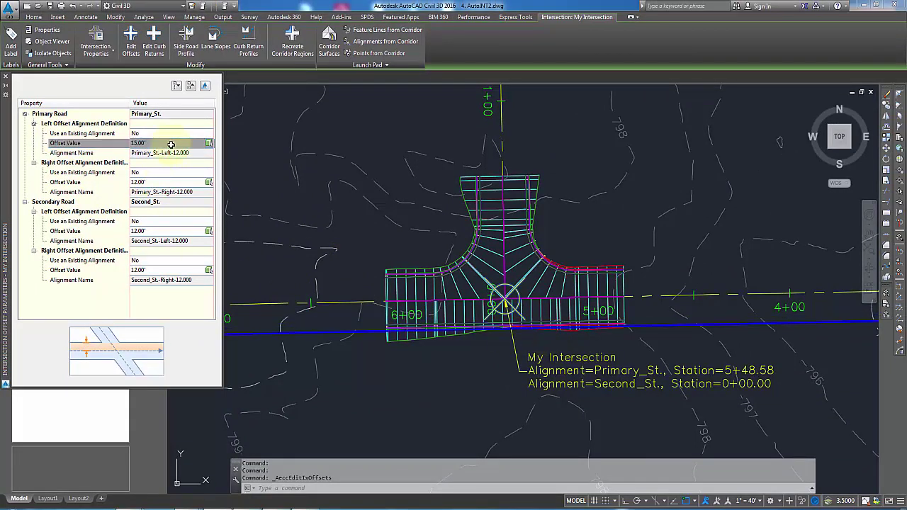
left_click(151, 183)
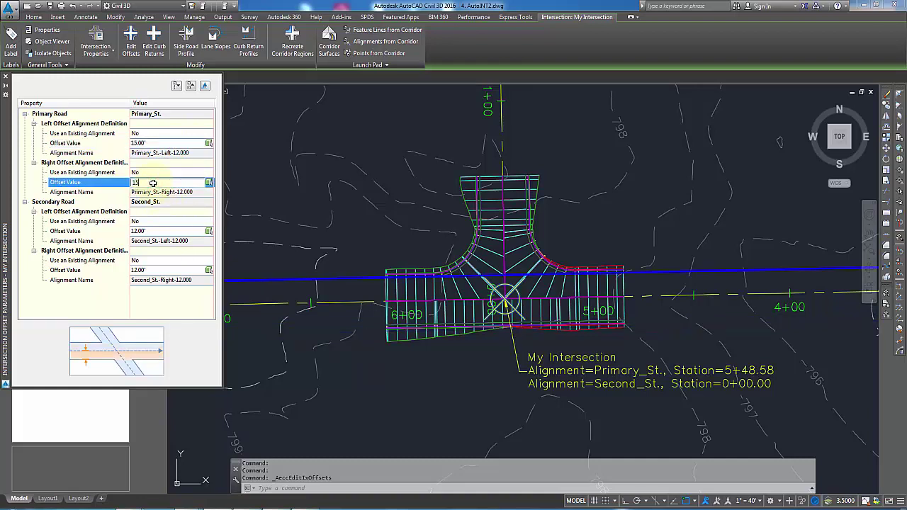
type("15")
key("Return")
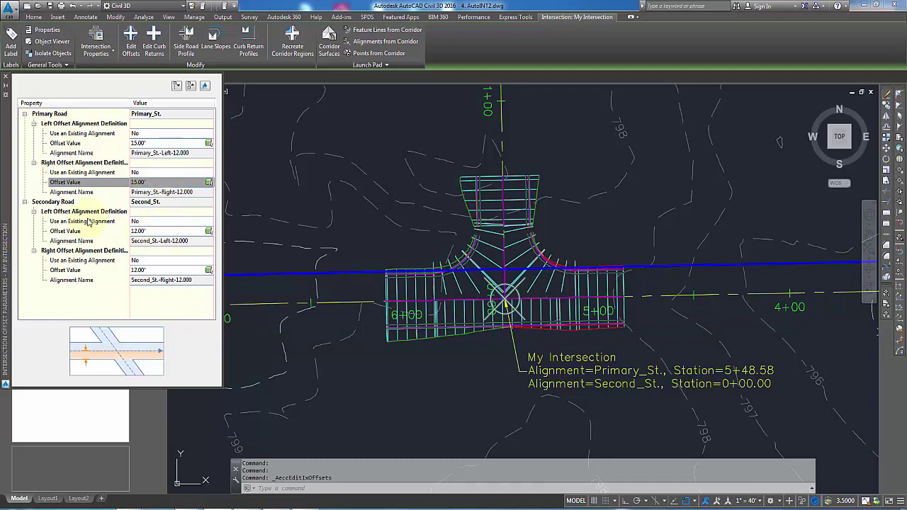
left_click(5, 79)
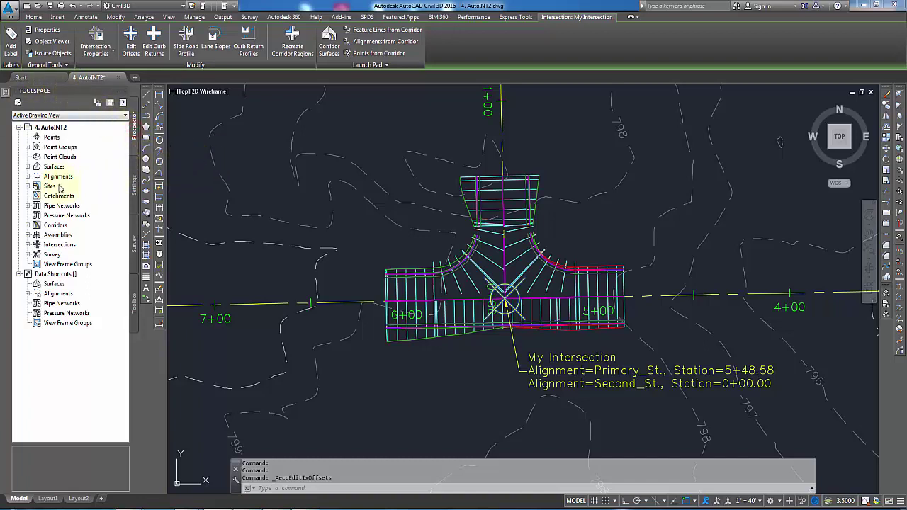
- Update the regions of My Intersection and rebuild its corridor, continuing with the update despite losing manually defined regions
left_click(27, 244)
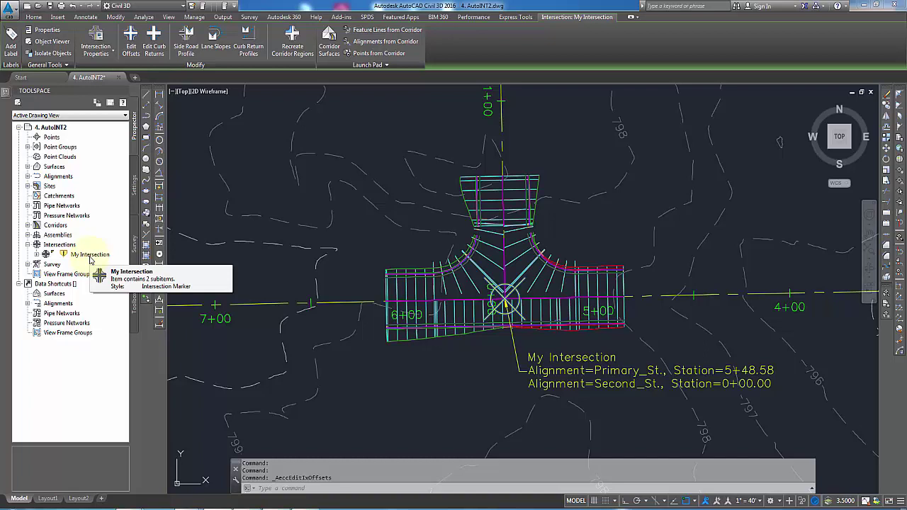
left_click(91, 255)
right_click(90, 259)
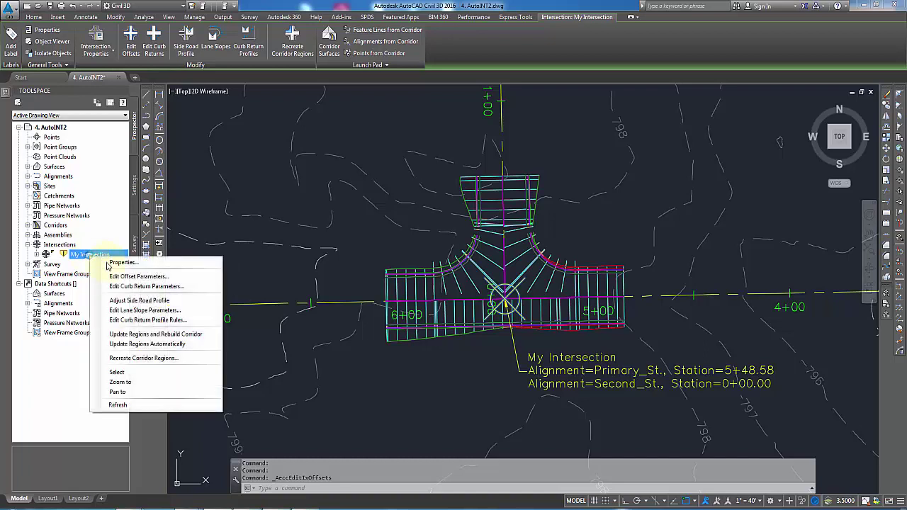
left_click(151, 334)
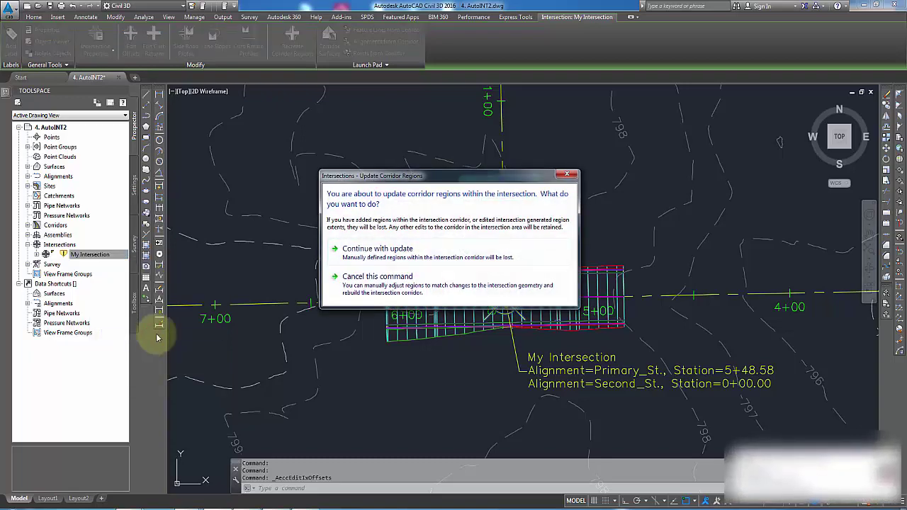
left_click(369, 251)
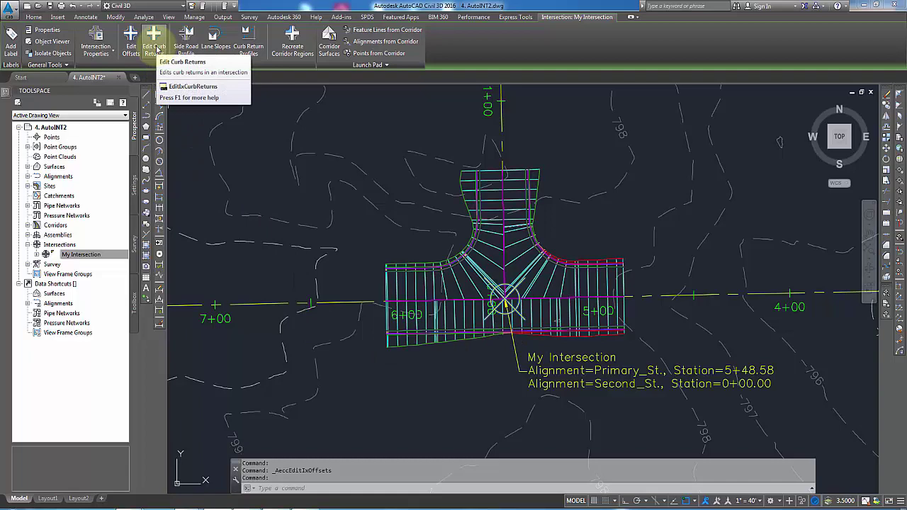
- Set the NW quadrant's curb return radius to 40' in My Intersection's curb return parameters
left_click(156, 50)
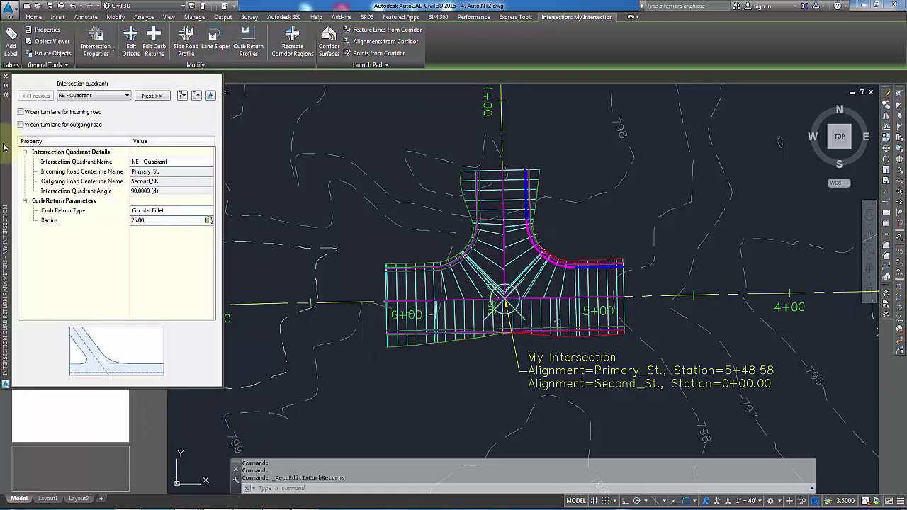
left_click_drag(6, 149, 212, 158)
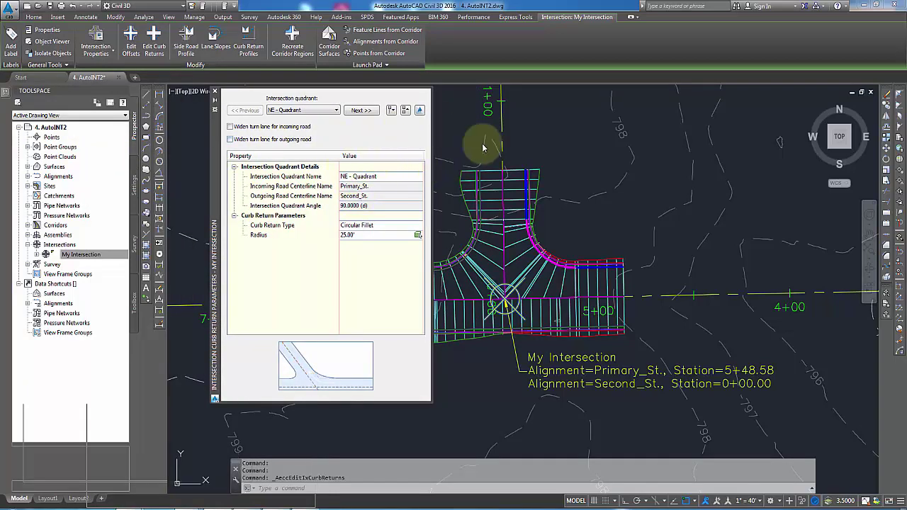
mouse_move(581, 180)
middle_mouse_down()
mouse_move(687, 178)
mouse_move(640, 182)
middle_mouse_up()
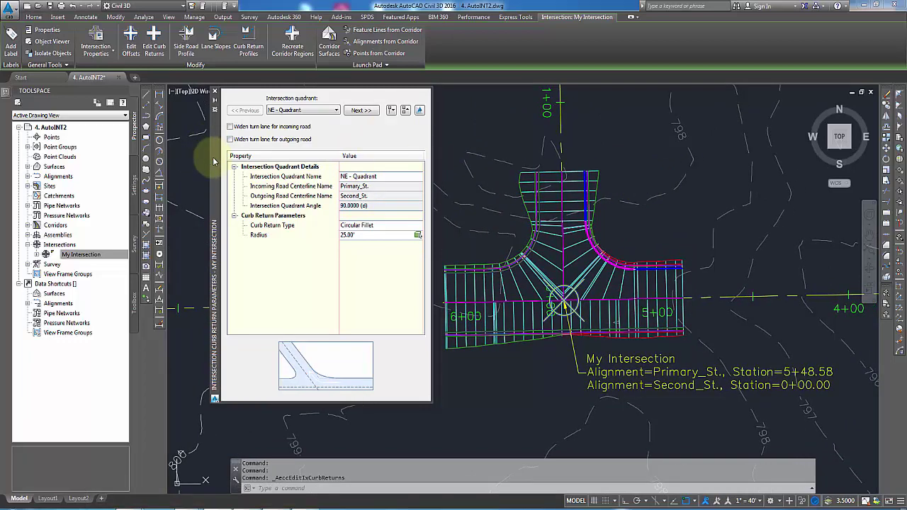
left_click_drag(214, 162, 195, 161)
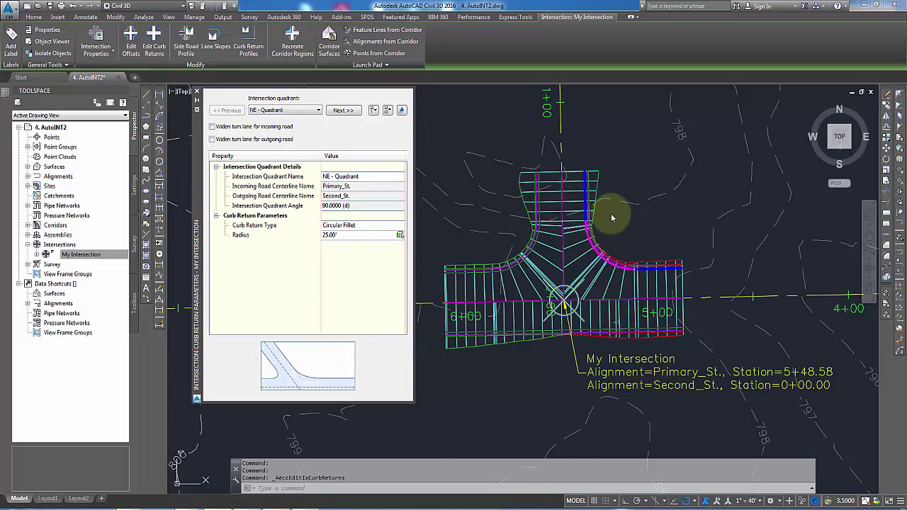
left_click(344, 110)
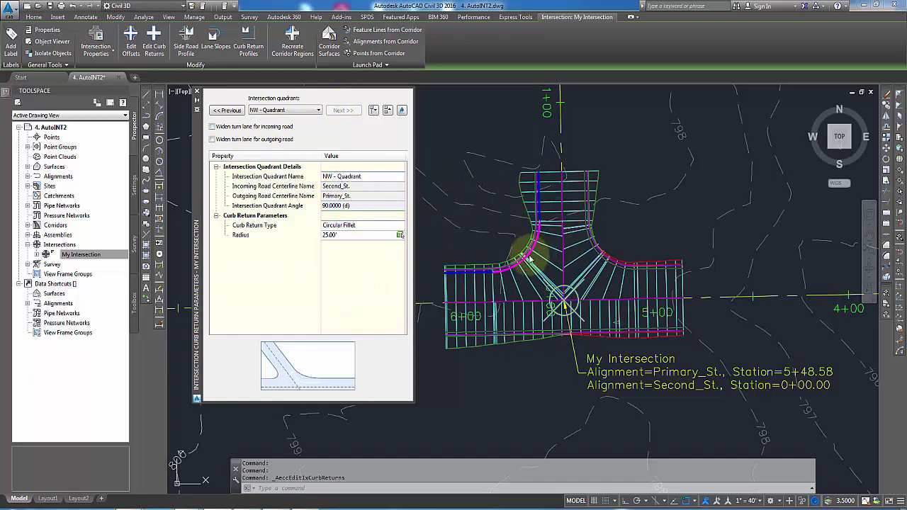
left_click(353, 234)
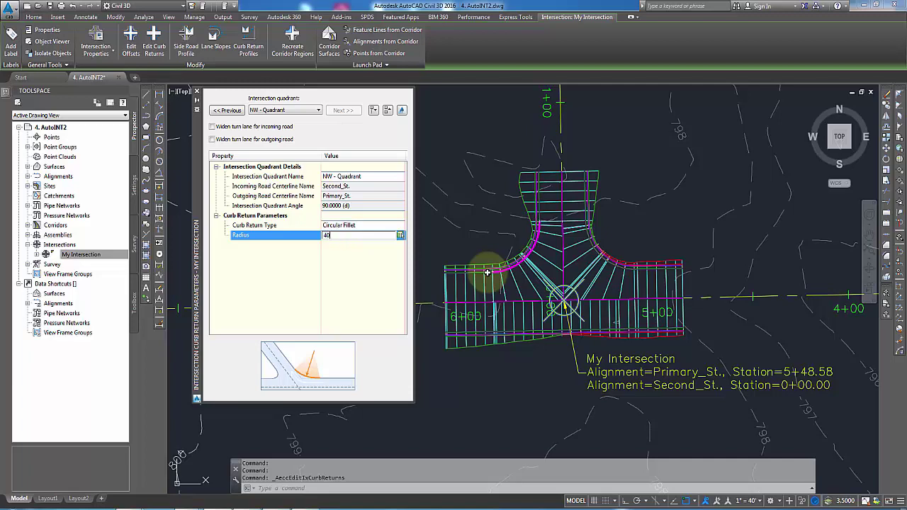
key("Return")
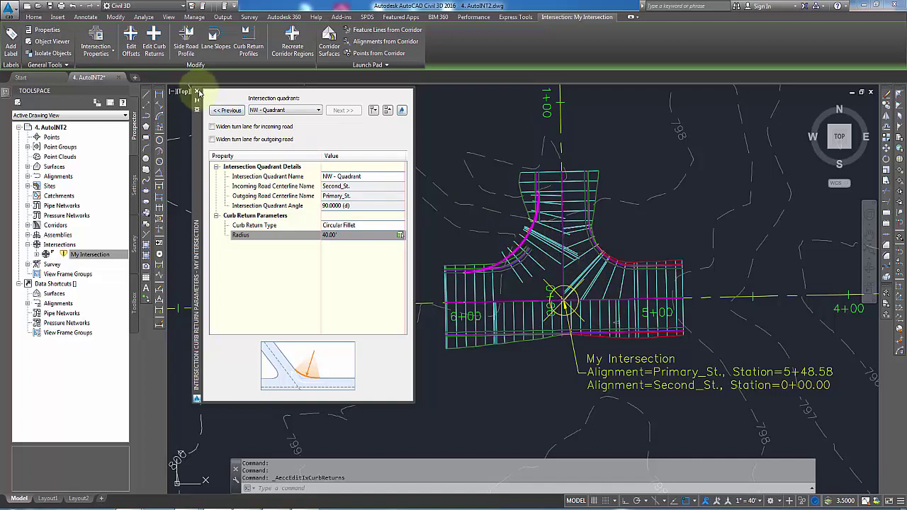
left_click(197, 93)
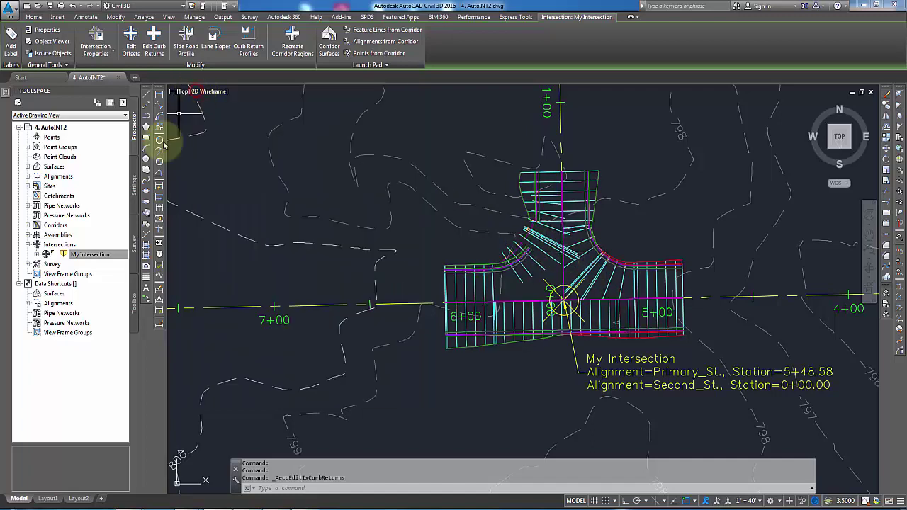
- Update My Intersection's regions and rebuild the corridor to apply the changed NW curb return
left_click(85, 252)
right_click(86, 254)
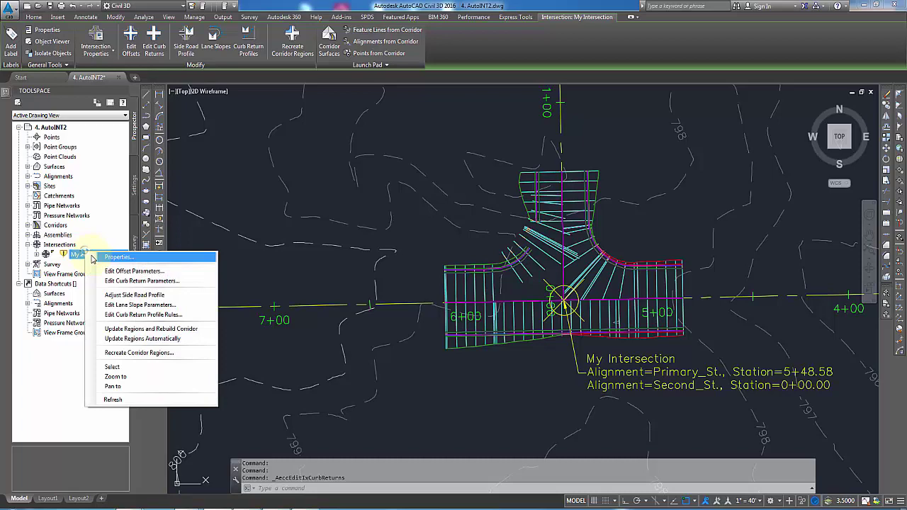
left_click(133, 331)
left_click(364, 252)
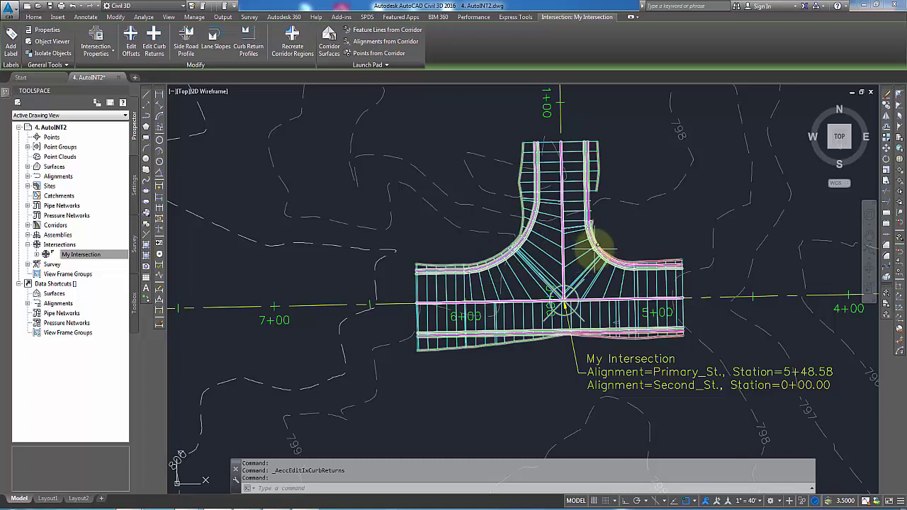
- Examine the rebuilt intersection in plan along with the road profile views and the assemblies
middle_click_drag(574, 235, 470, 259)
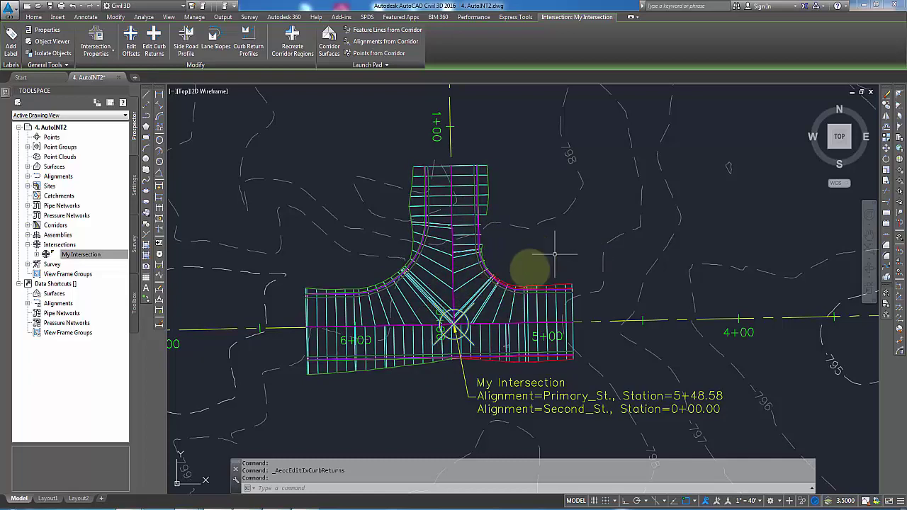
scroll(567, 277, "down", 8)
middle_click_drag(619, 301, 404, 320)
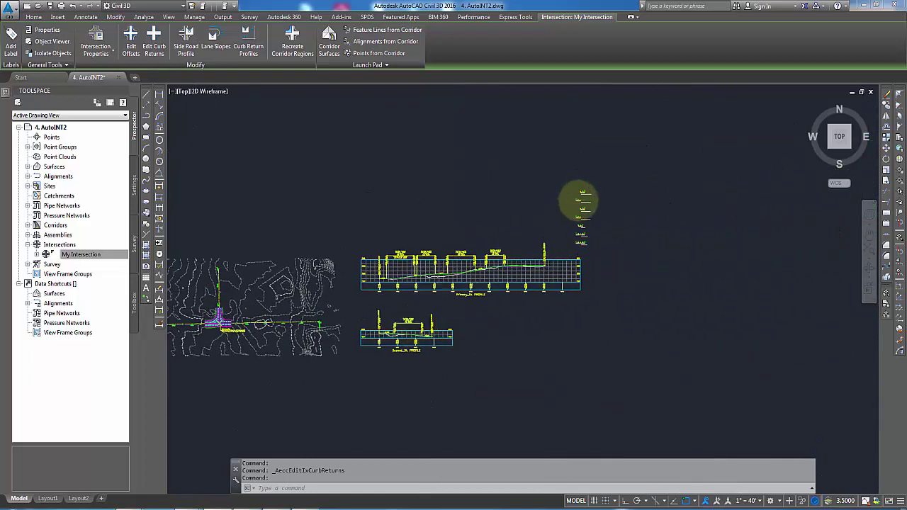
scroll(587, 187, "up", 5)
scroll(581, 154, "down", 6)
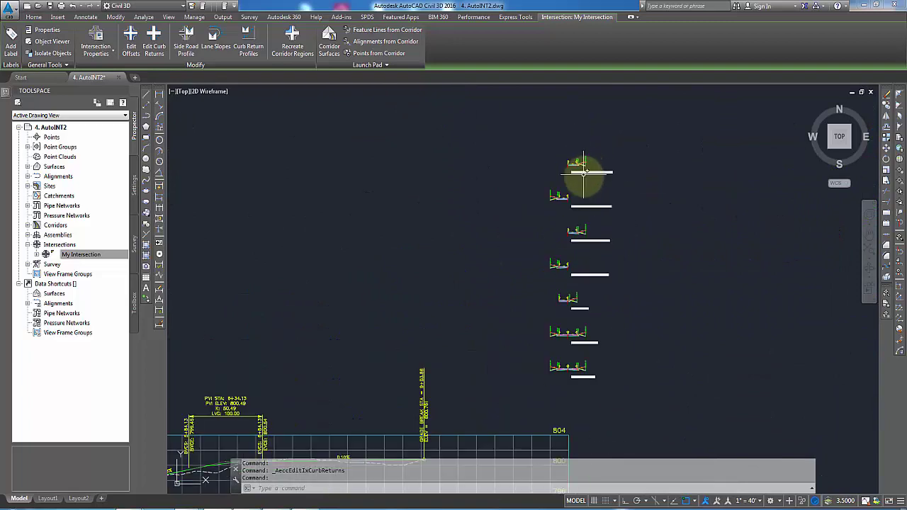
scroll(234, 338, "up", 2)
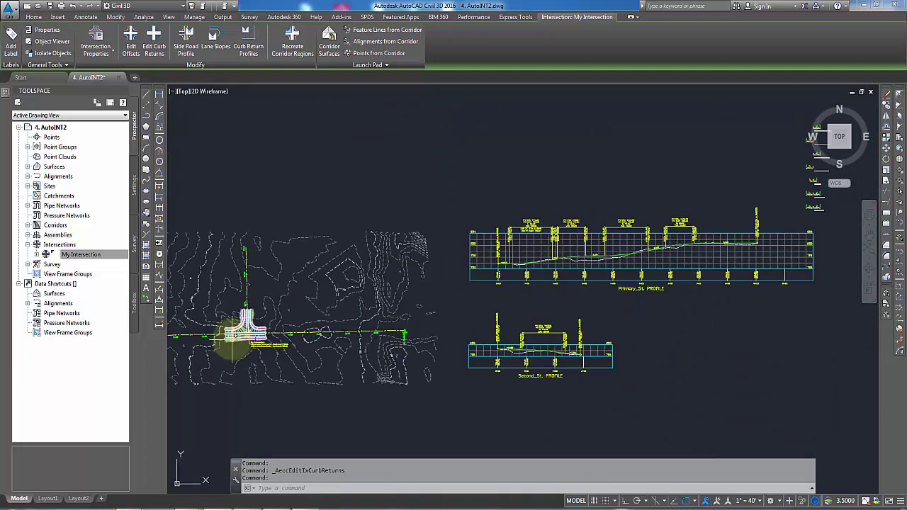
left_click(238, 333)
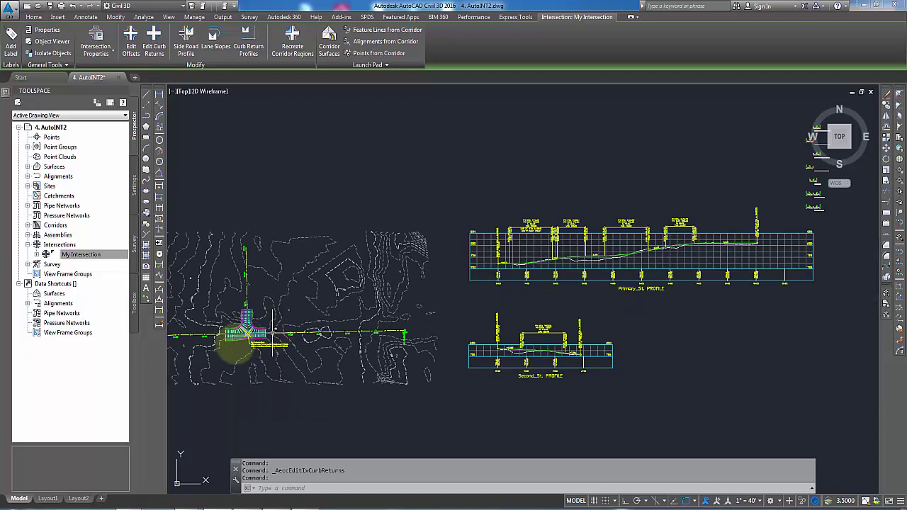
scroll(241, 331, "up", 4)
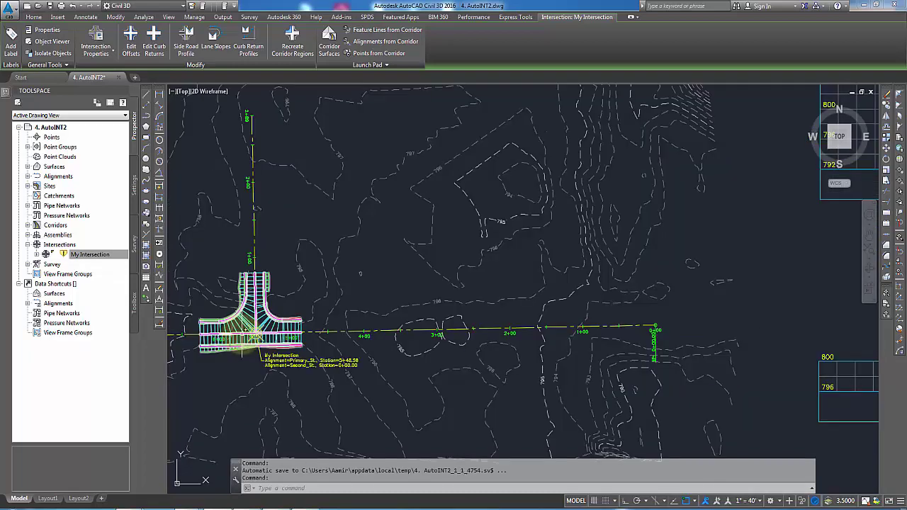
scroll(240, 306, "up", 2)
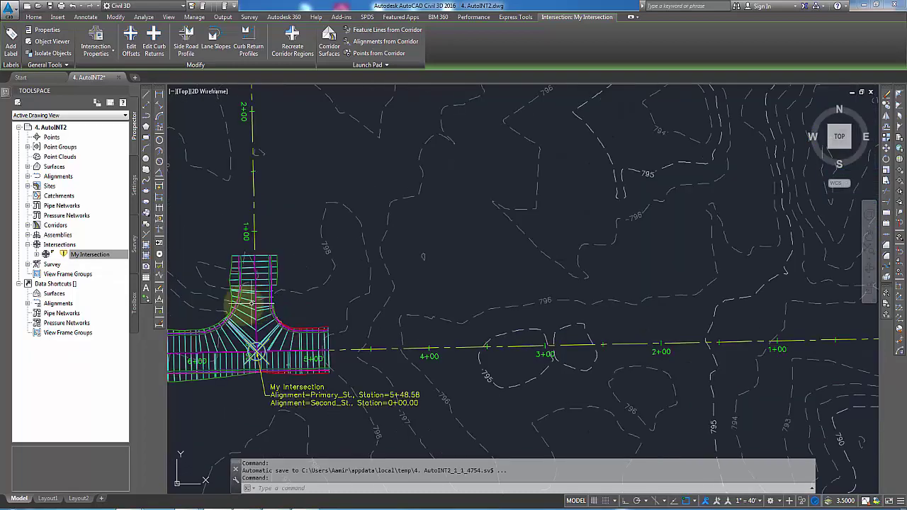
- Update the regions of My Intersection and rebuild its corridor once more to clear the out-of-date state
right_click(96, 258)
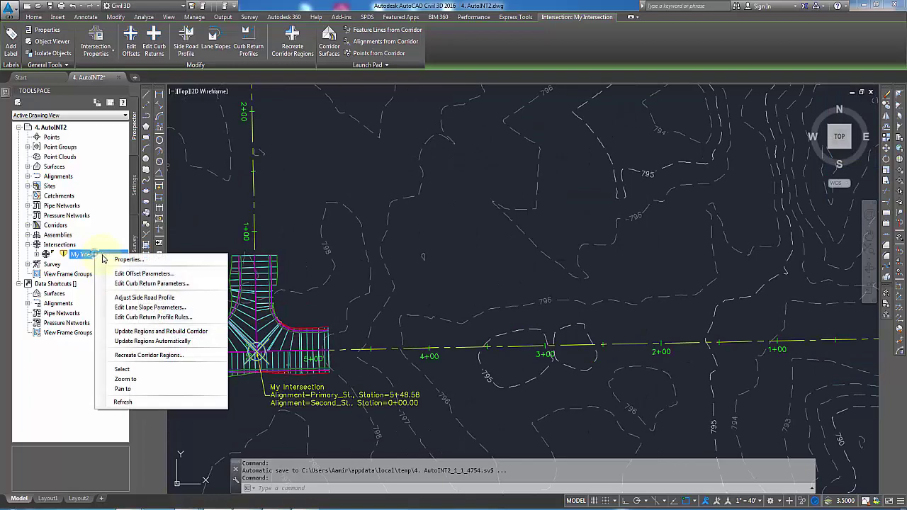
left_click(153, 331)
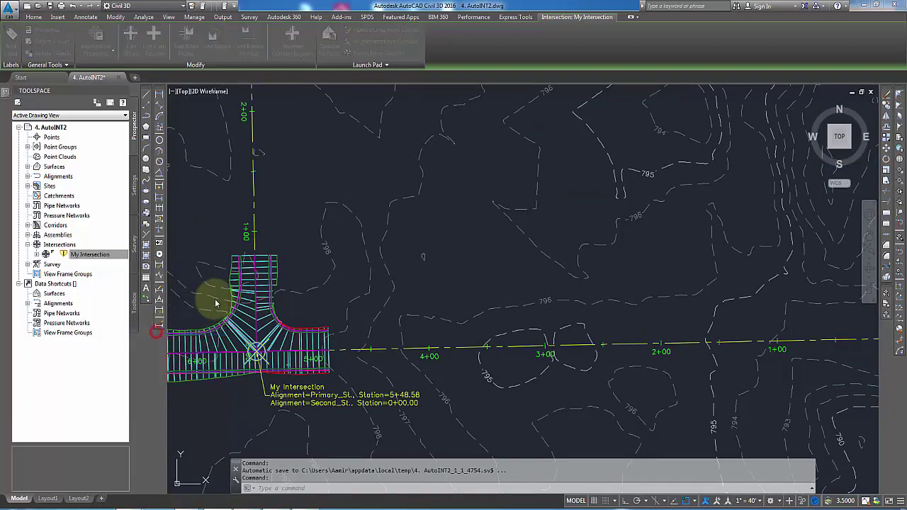
left_click(370, 251)
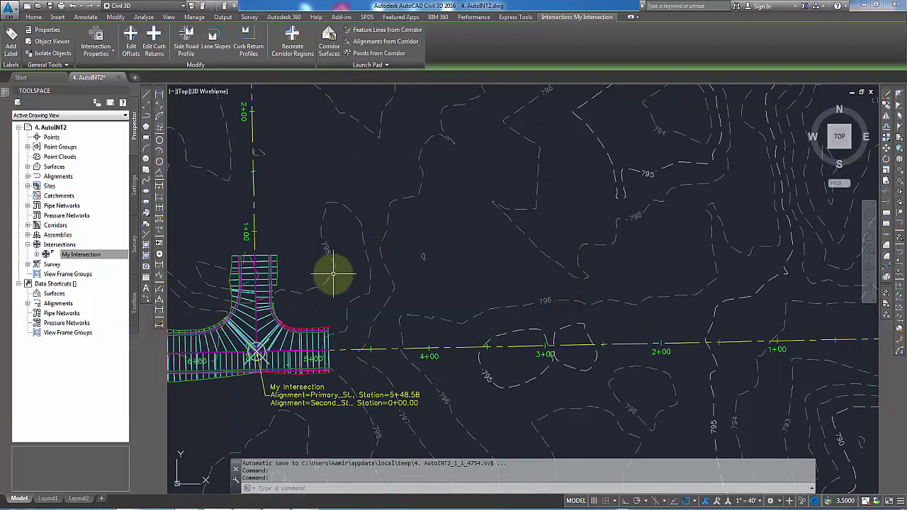
- Clear the intersection selection and select the corridor at My Intersection in plan
middle_click_drag(271, 302, 386, 294)
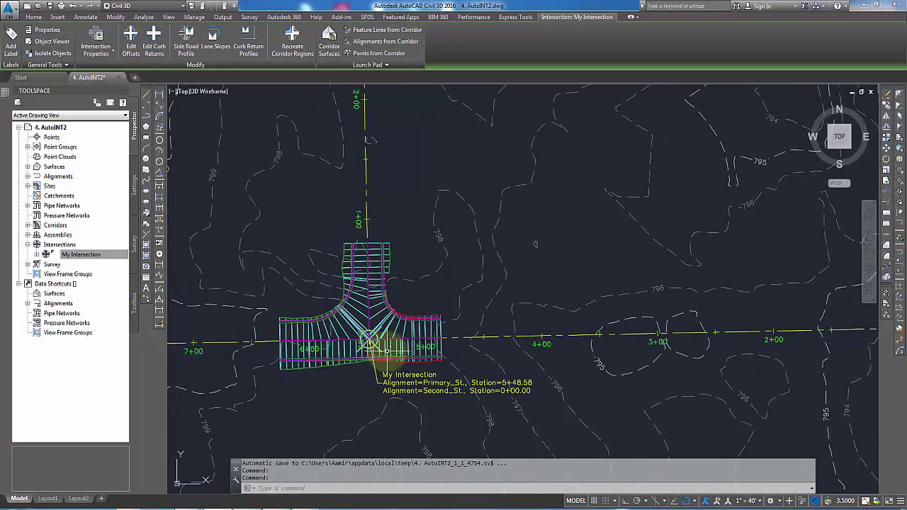
mouse_move(370, 344)
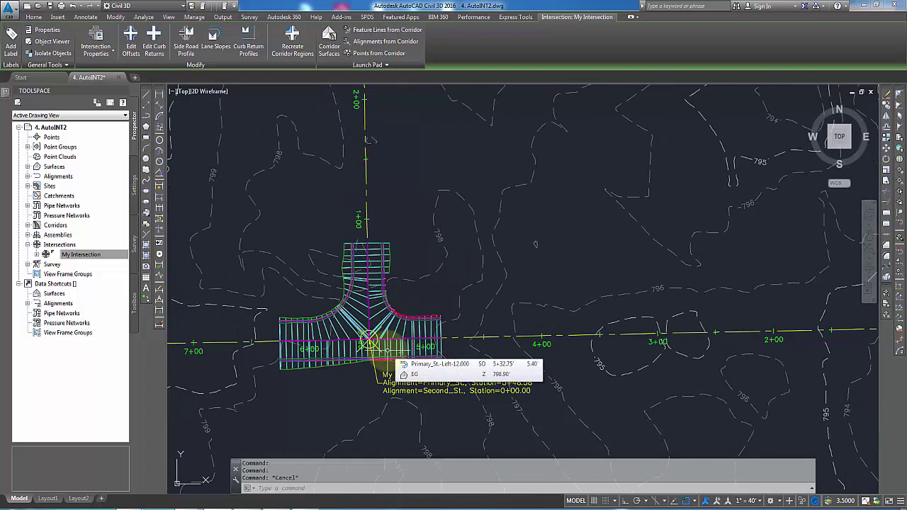
key("Escape")
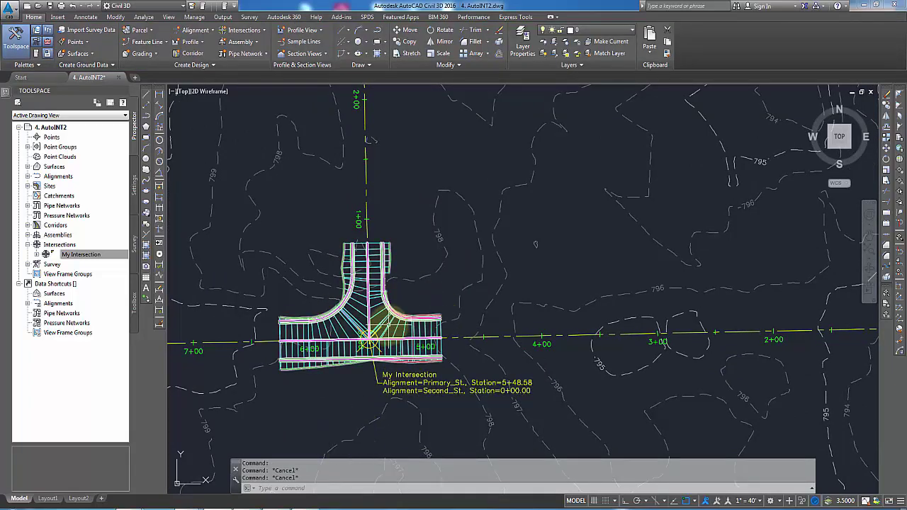
left_click(388, 326)
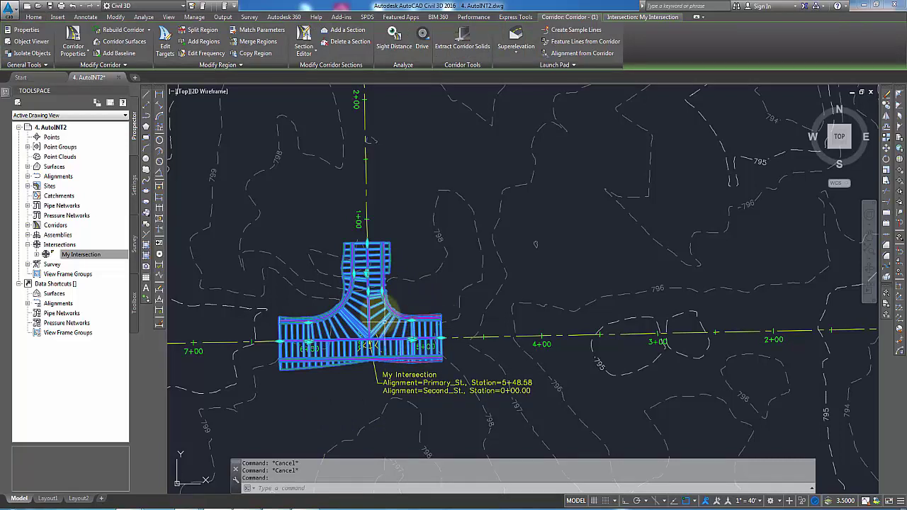
left_click(206, 54)
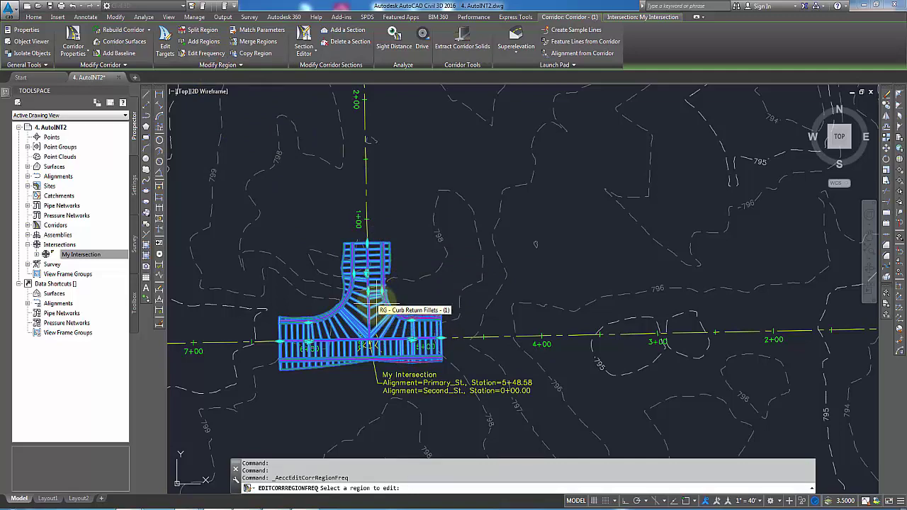
scroll(376, 306, "up", 2)
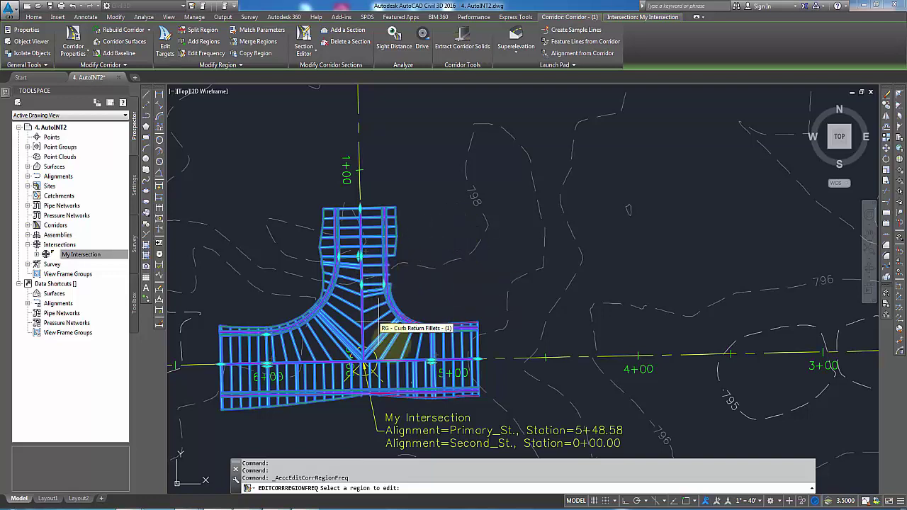
key("Escape")
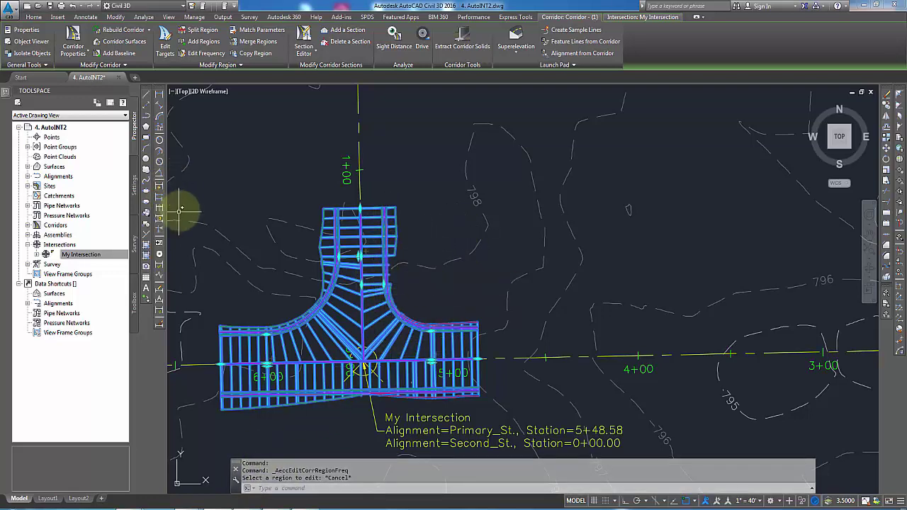
- Map the unassigned Group - (9) DaylightMaxWidth target surface to EG in Corridor - (1)'s properties and rebuild the corridor
left_click(74, 34)
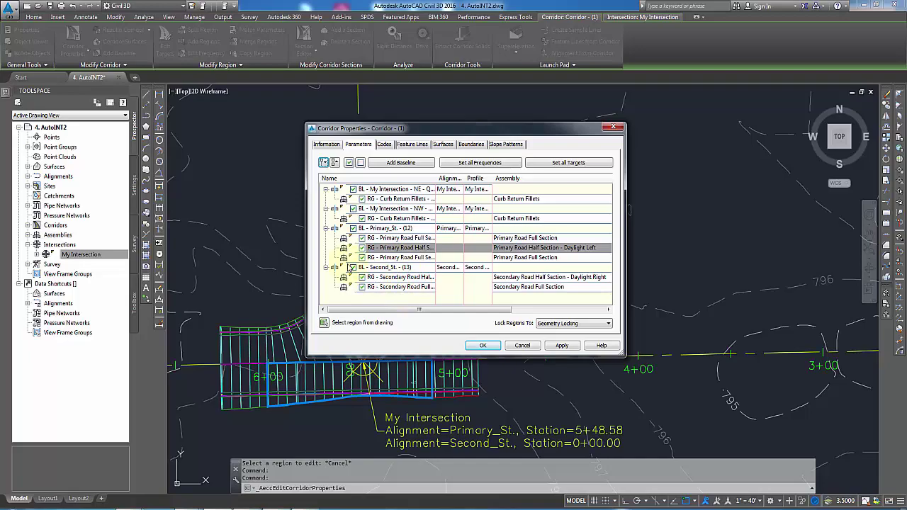
left_click(560, 164)
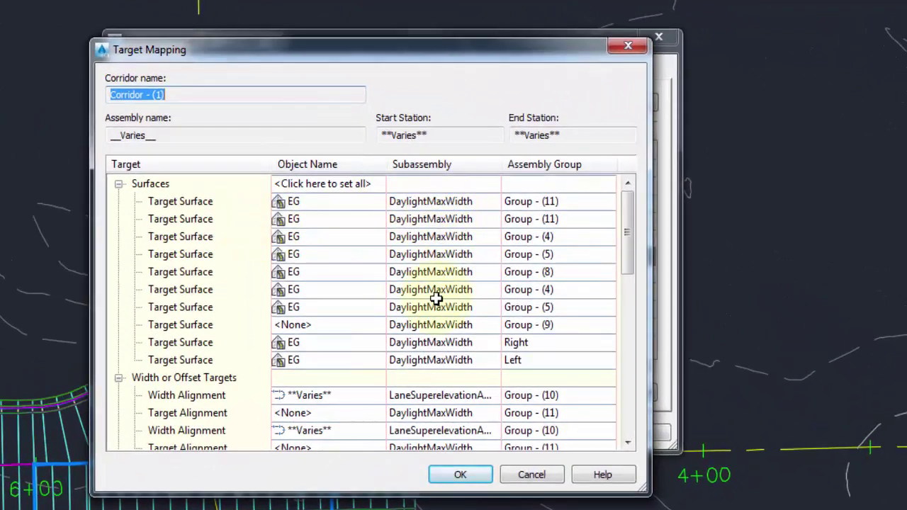
left_click(294, 323)
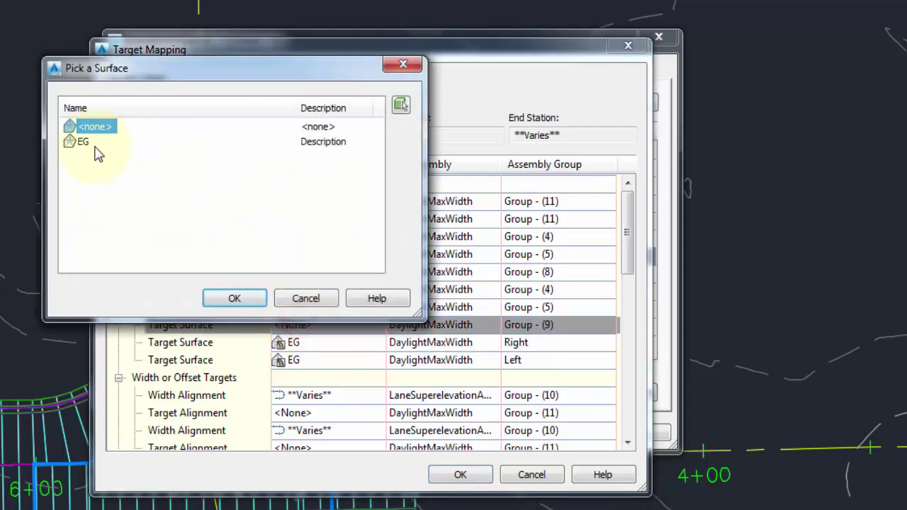
left_click(223, 297)
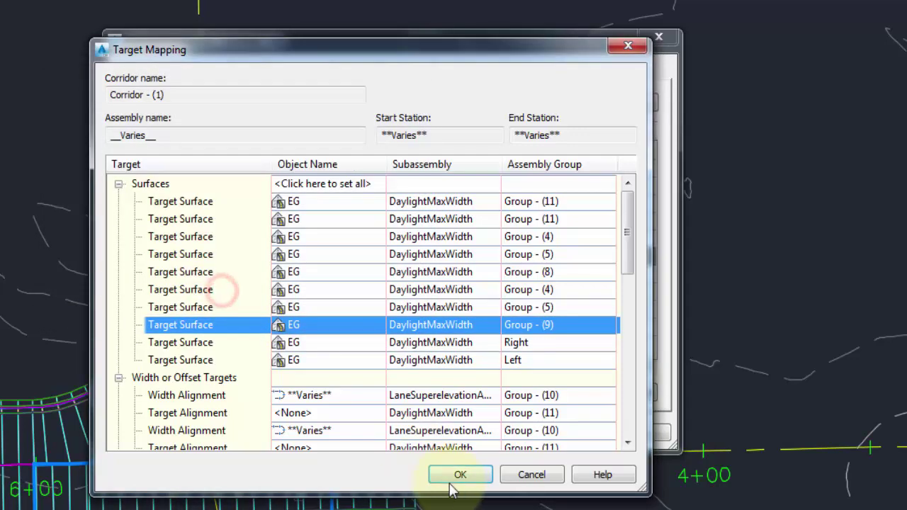
left_click(455, 474)
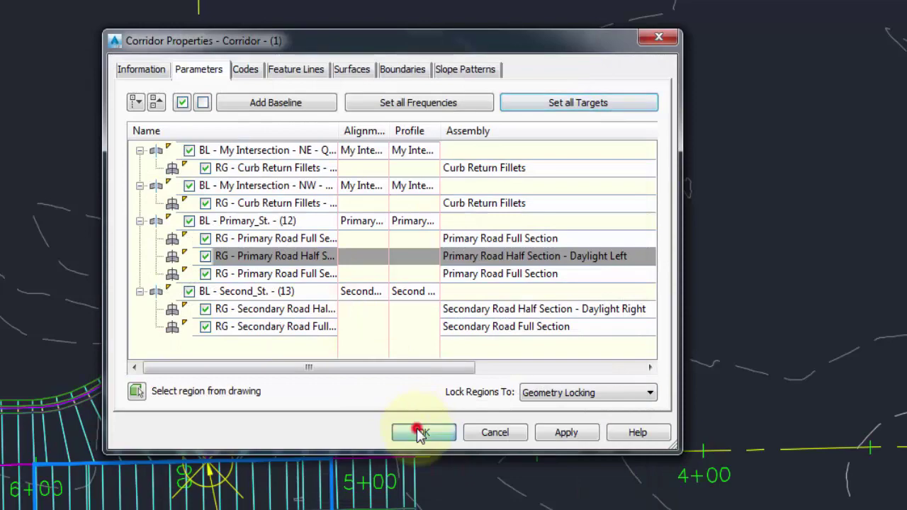
left_click(419, 431)
left_click(276, 234)
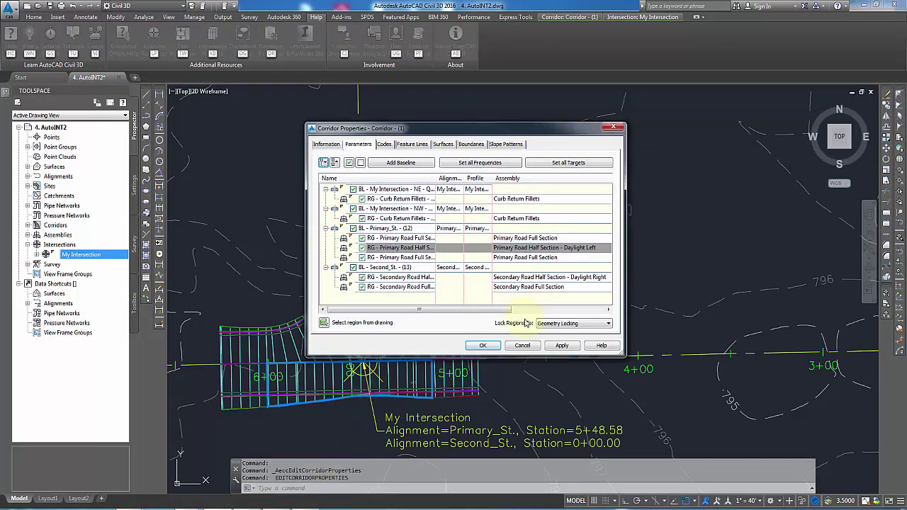
left_click(522, 345)
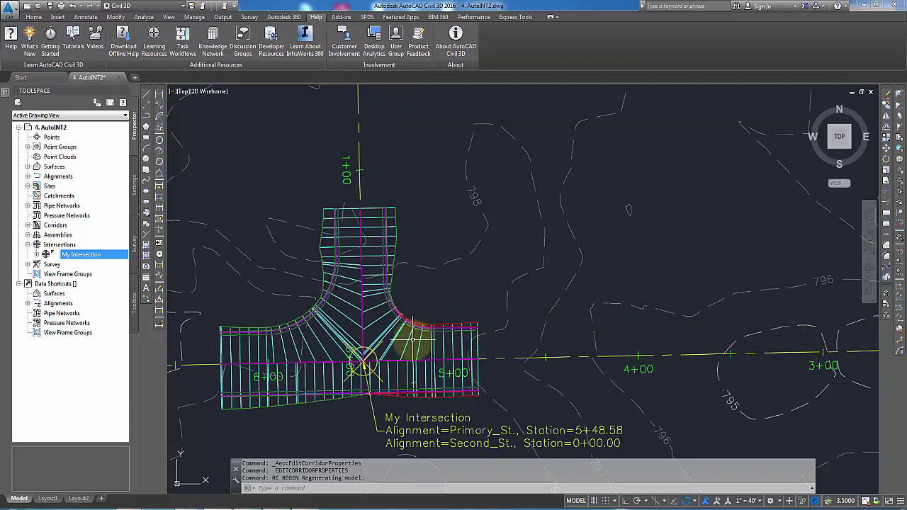
- Open My Intersection's curb return parameters and compare the NE and NW quadrants, ending on the NE quadrant
left_click(363, 363)
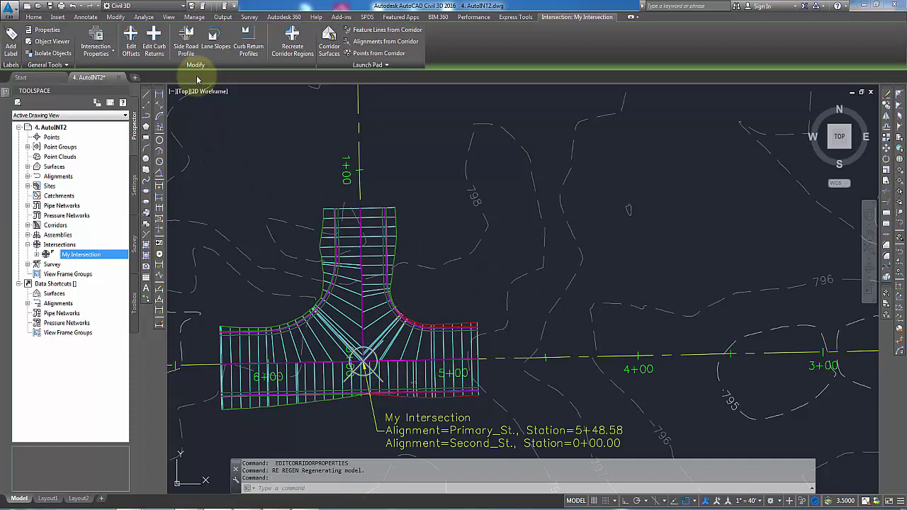
left_click(154, 44)
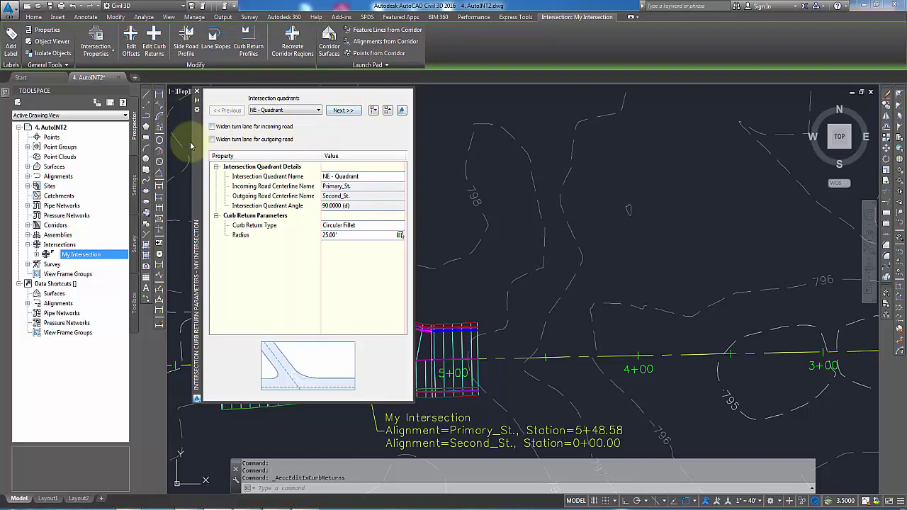
left_click_drag(195, 149, 487, 176)
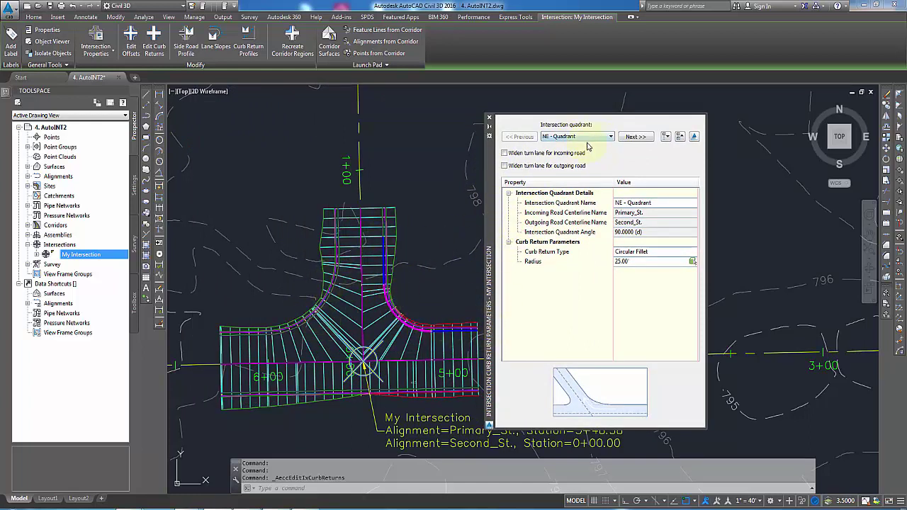
left_click(629, 139)
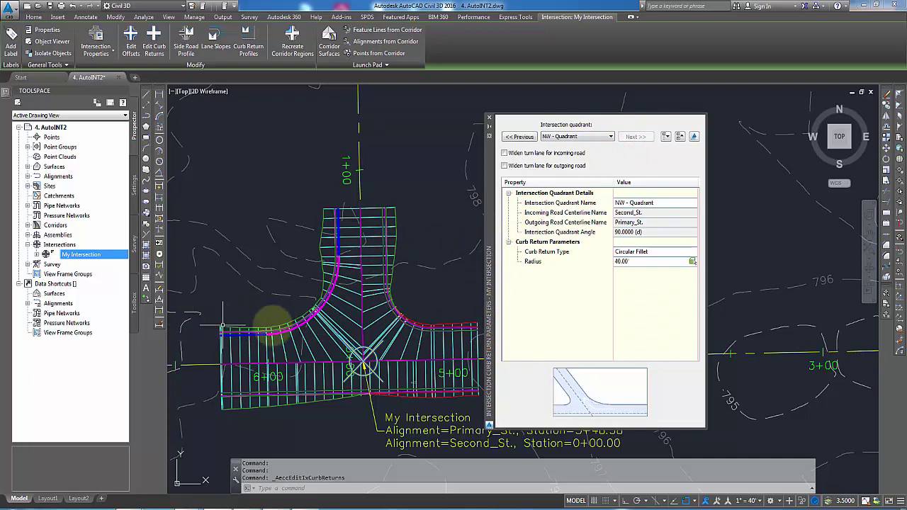
left_click(520, 138)
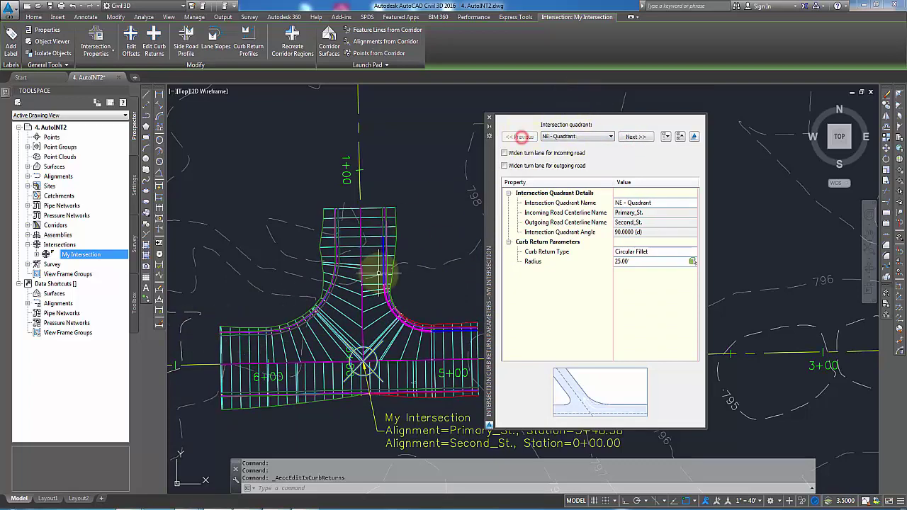
- Dock the curb return parameters palette beside Toolspace, keeping the intersection in view
left_click_drag(490, 190, 173, 185)
mouse_move(500, 234)
middle_mouse_down()
mouse_move(510, 243)
mouse_move(679, 251)
mouse_move(661, 230)
mouse_move(620, 212)
middle_mouse_up()
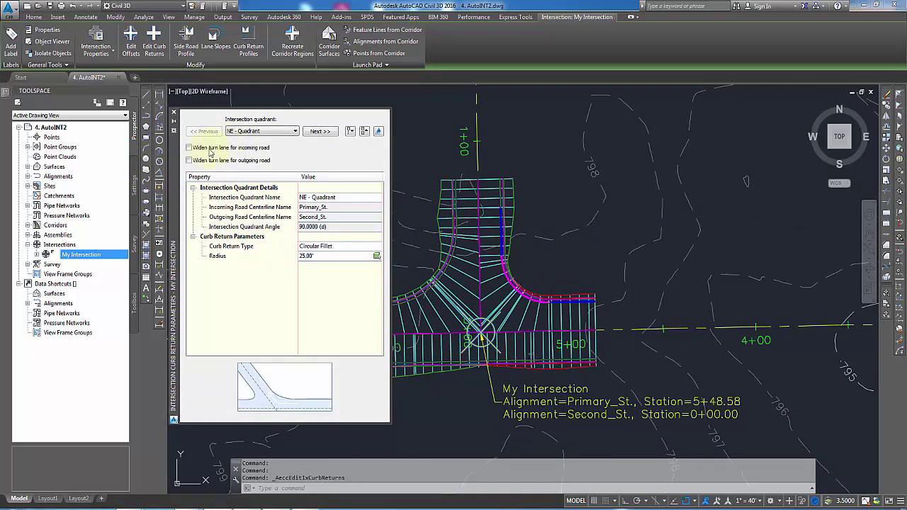
left_click_drag(175, 168, 138, 162)
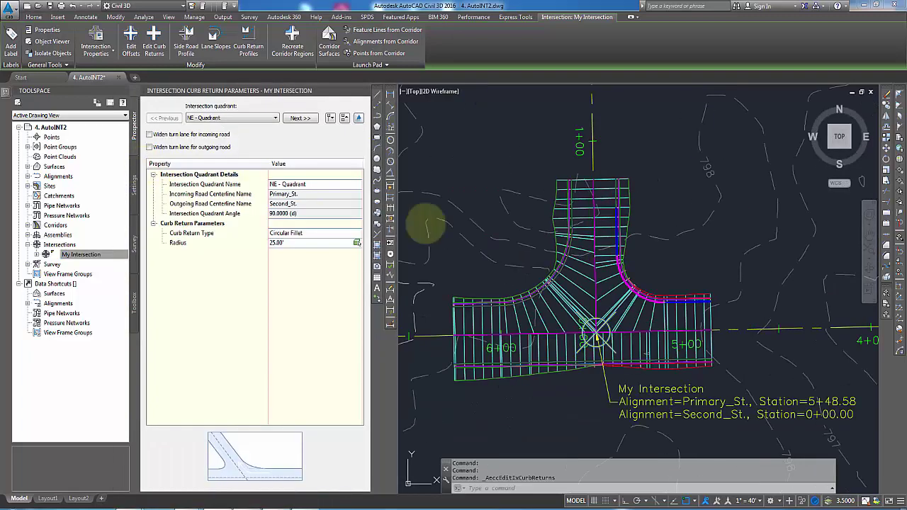
mouse_move(505, 240)
middle_mouse_down()
mouse_move(472, 251)
mouse_move(416, 249)
middle_mouse_up()
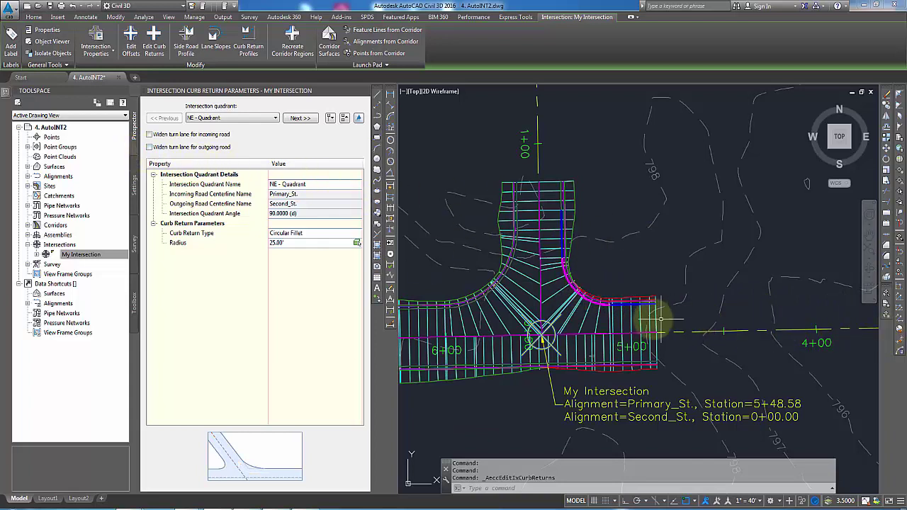
- Turn on turn lane widening for the incoming road in the NE quadrant
left_click(149, 134)
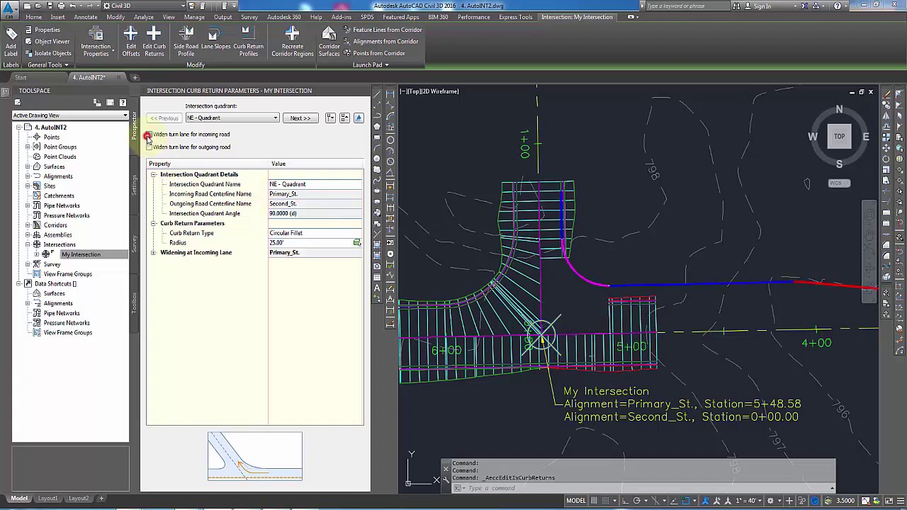
scroll(617, 314, "down", 2)
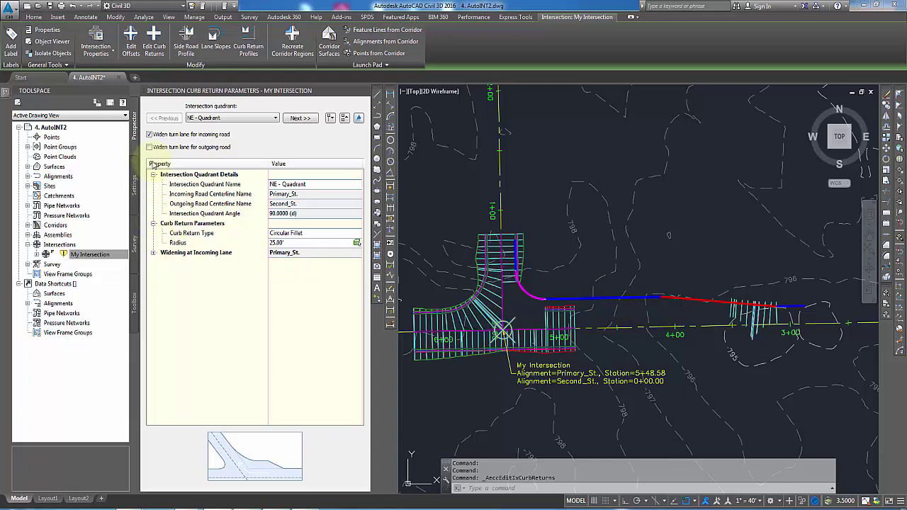
left_click(150, 134)
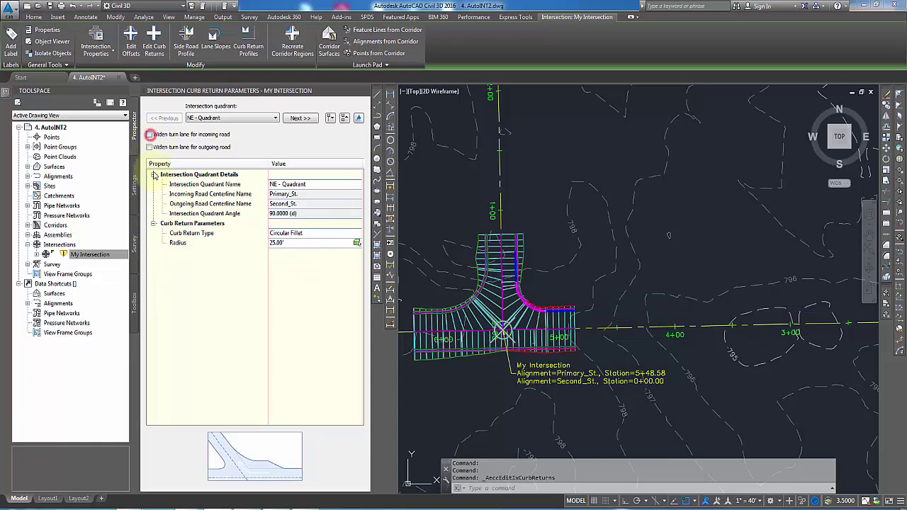
left_click(150, 135)
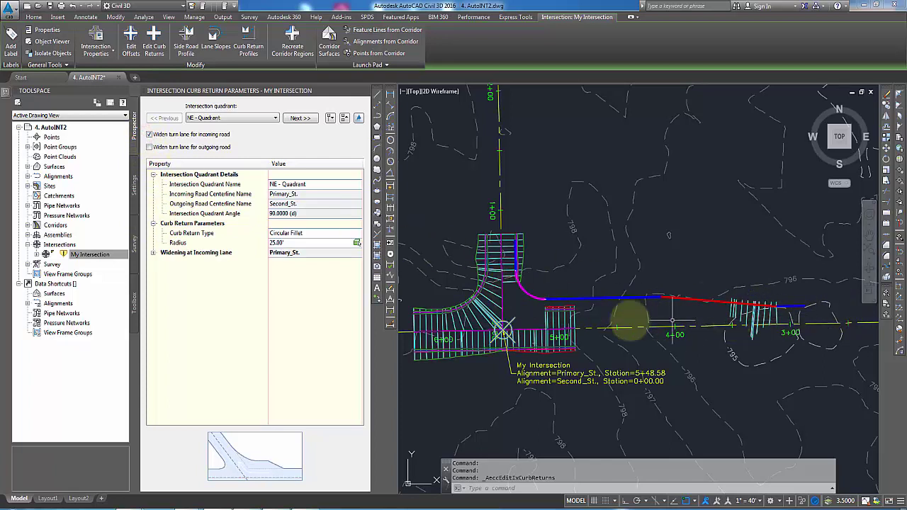
- Set the NE incoming lane widening's transition length to 120' and its Curve 1 radius to 40'
left_click(154, 253)
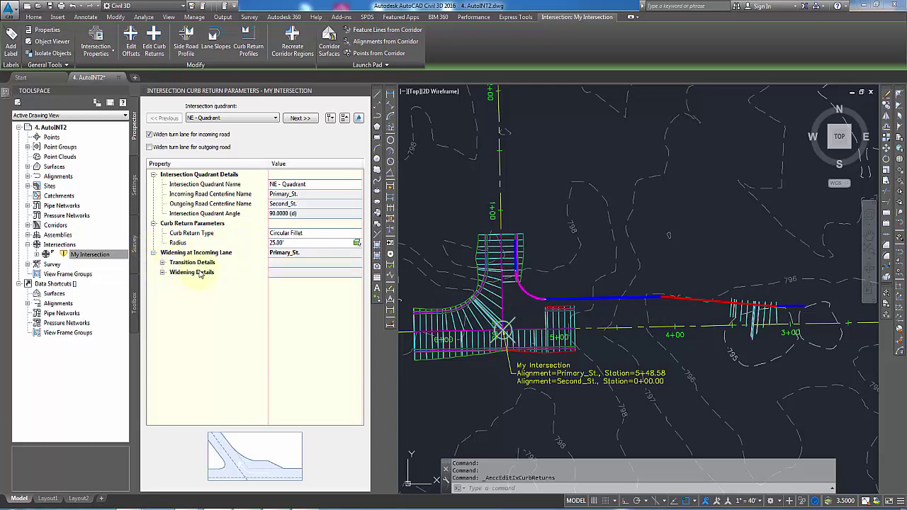
left_click(162, 263)
left_click(161, 312)
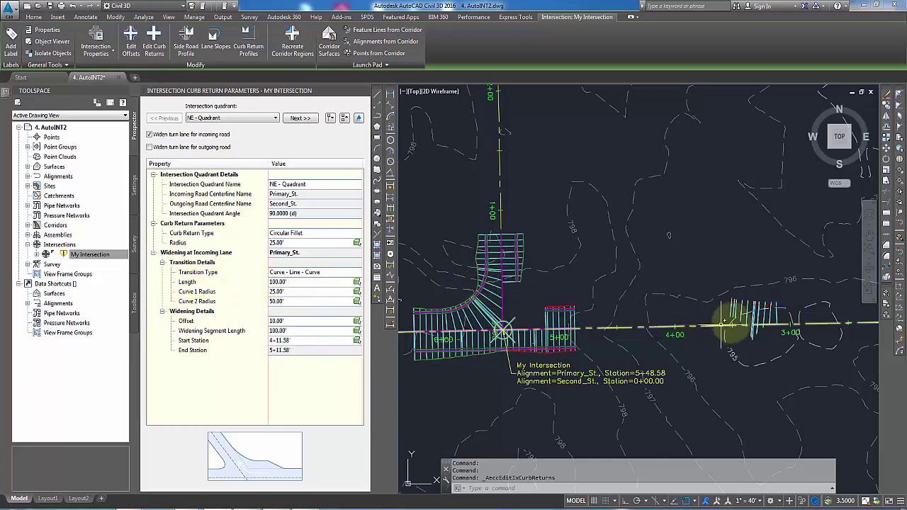
left_click(296, 282)
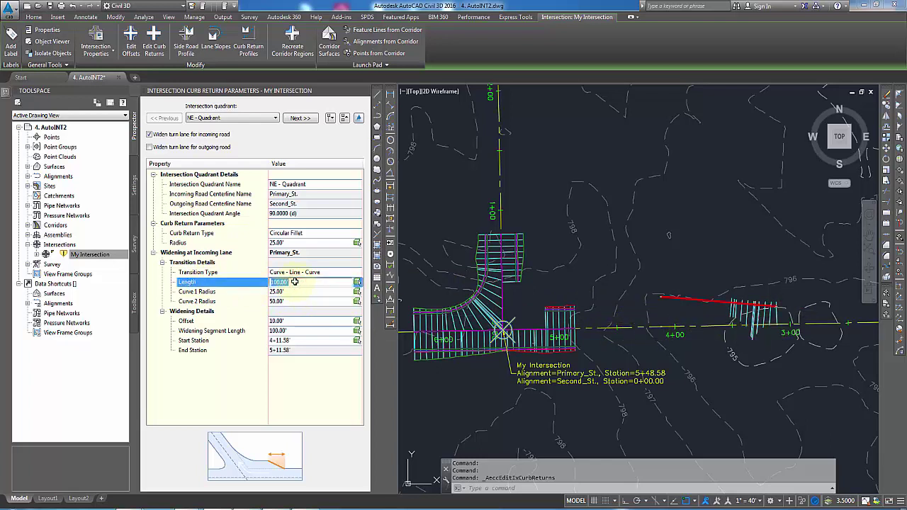
key("Return")
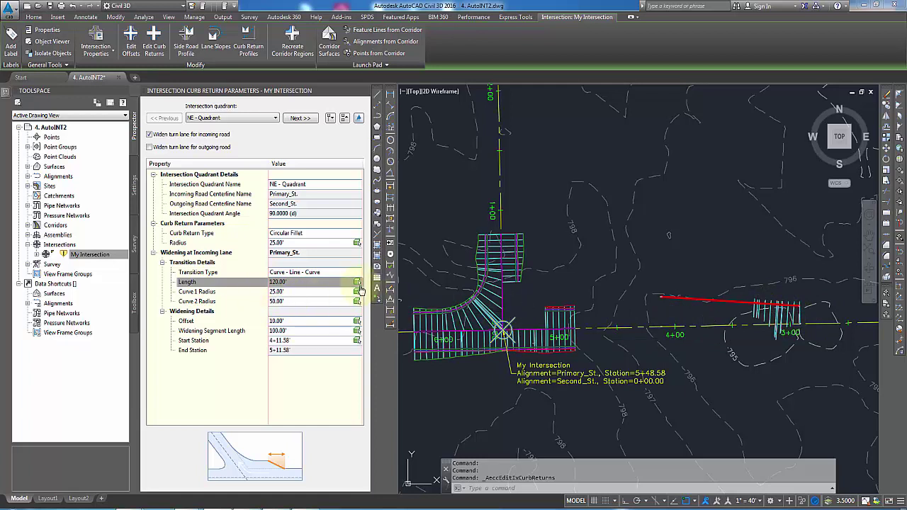
left_click(297, 294)
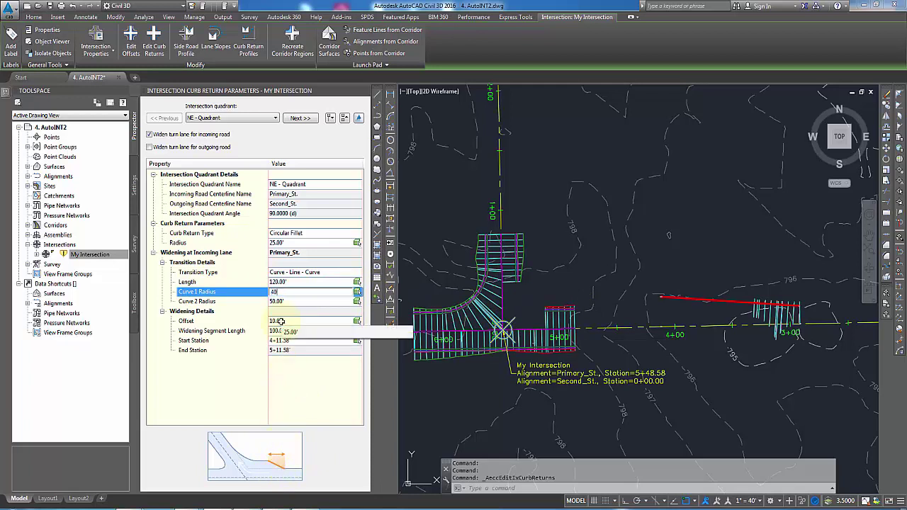
type("40")
key("Return")
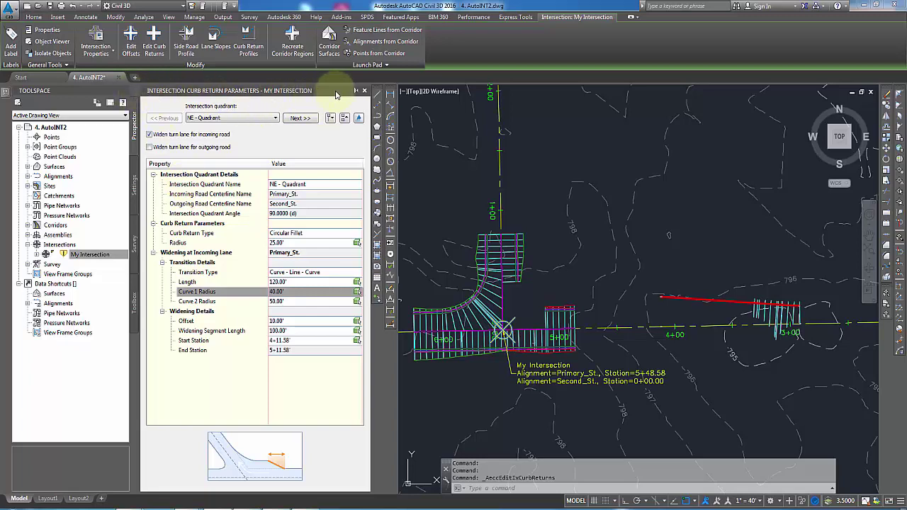
- Close the curb return parameters, then update My Intersection's regions and rebuild its corridor
left_click(364, 90)
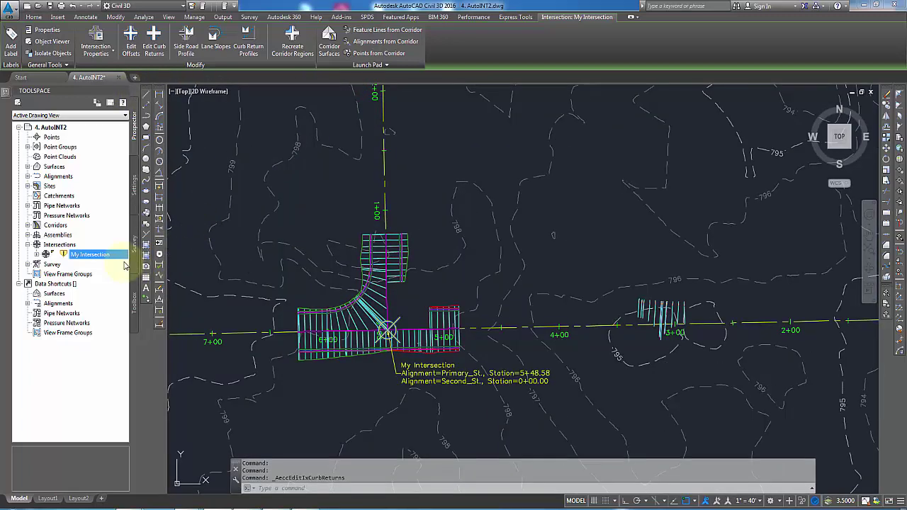
right_click(107, 257)
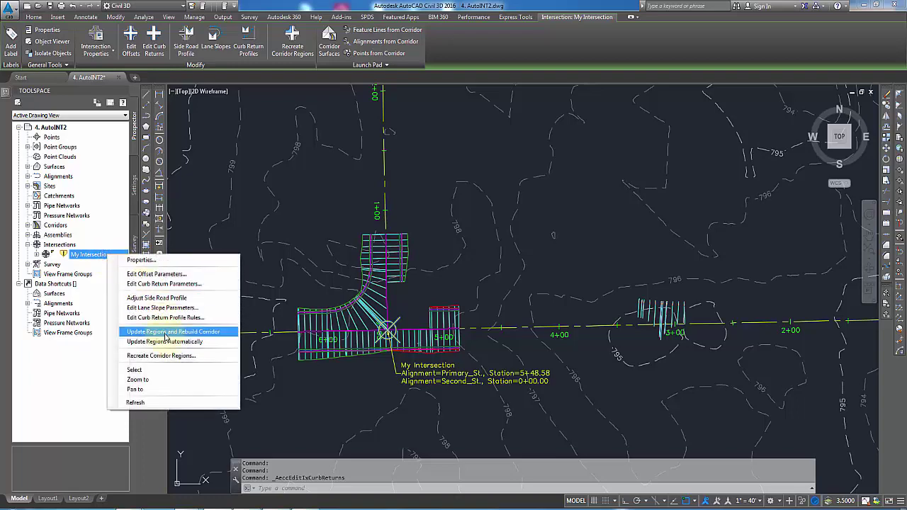
left_click(165, 333)
left_click(363, 255)
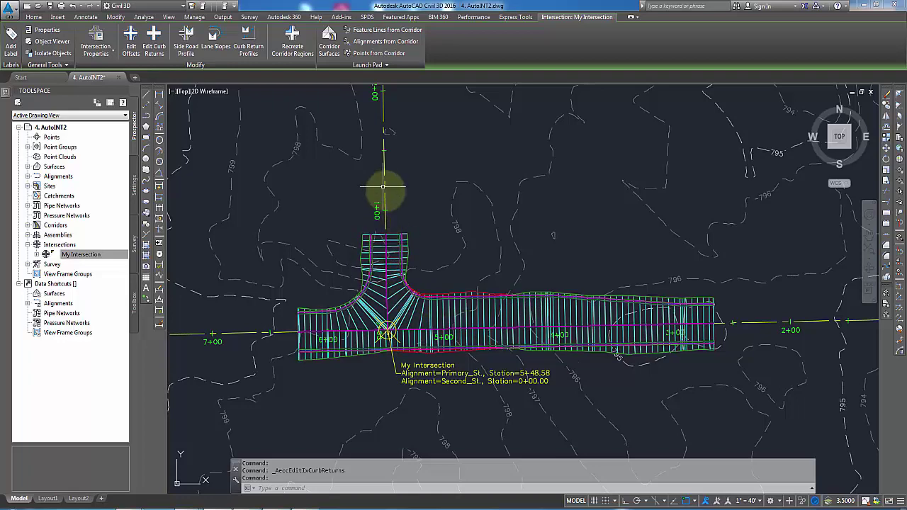
scroll(382, 333, "up", 2)
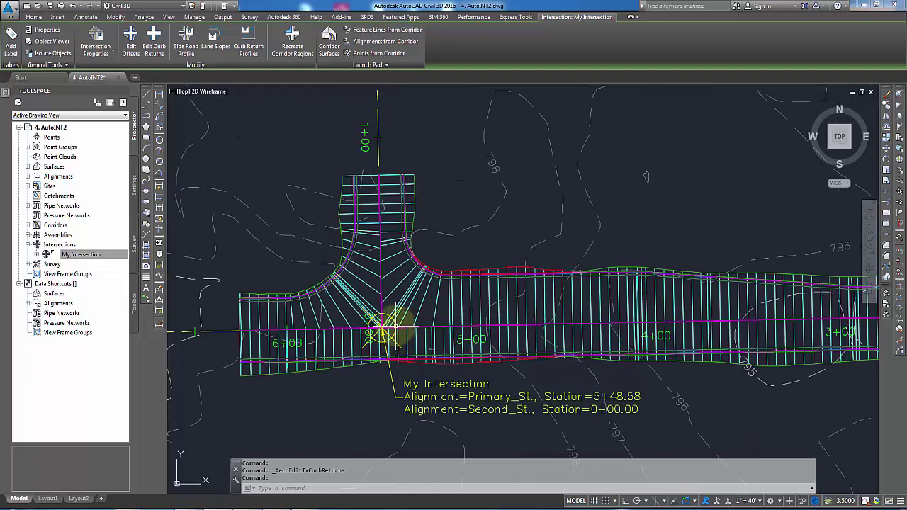
scroll(382, 329, "up", 2)
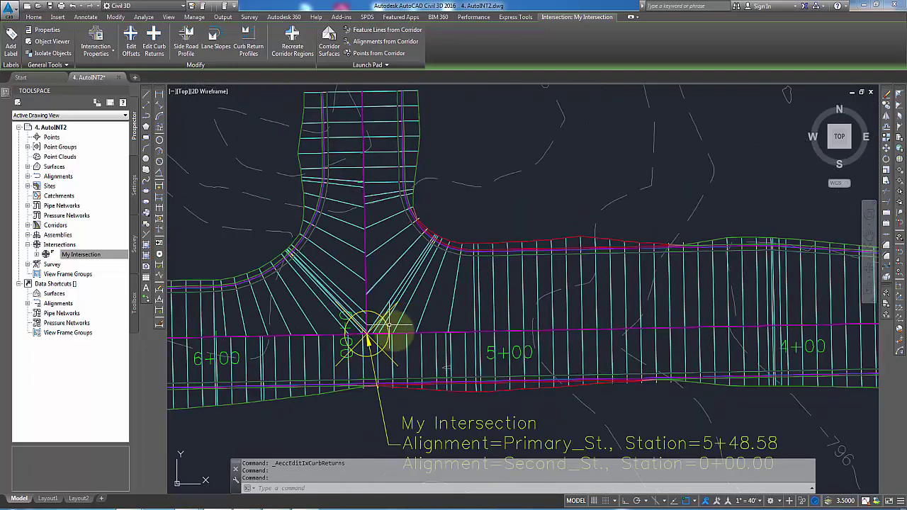
- Reopen My Intersection's curb return parameters and turn on turn lane widening for the outgoing road in the NE quadrant
key("Escape")
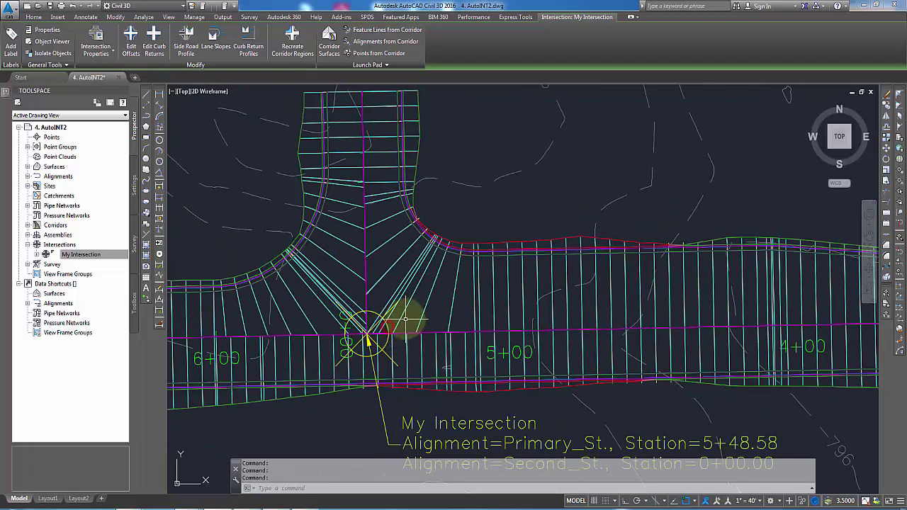
scroll(426, 320, "down", 4)
key("Escape")
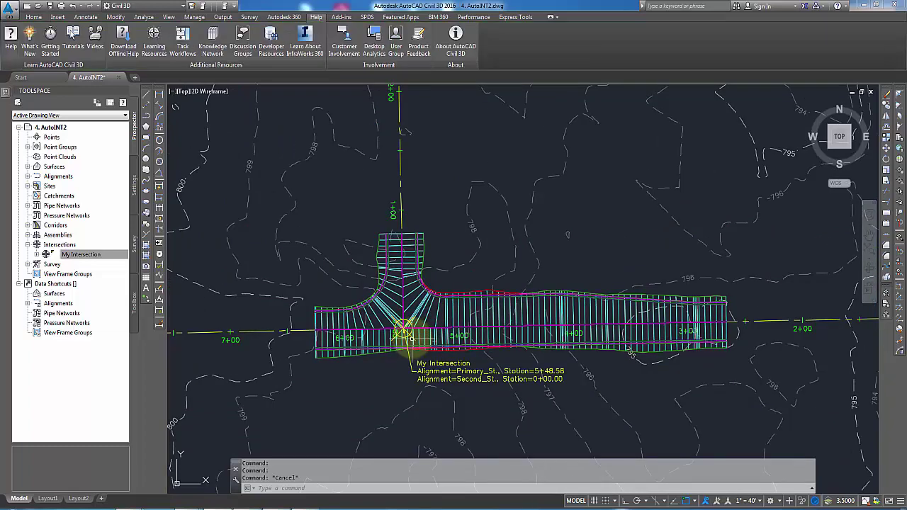
scroll(392, 337, "up", 4)
left_click(414, 325)
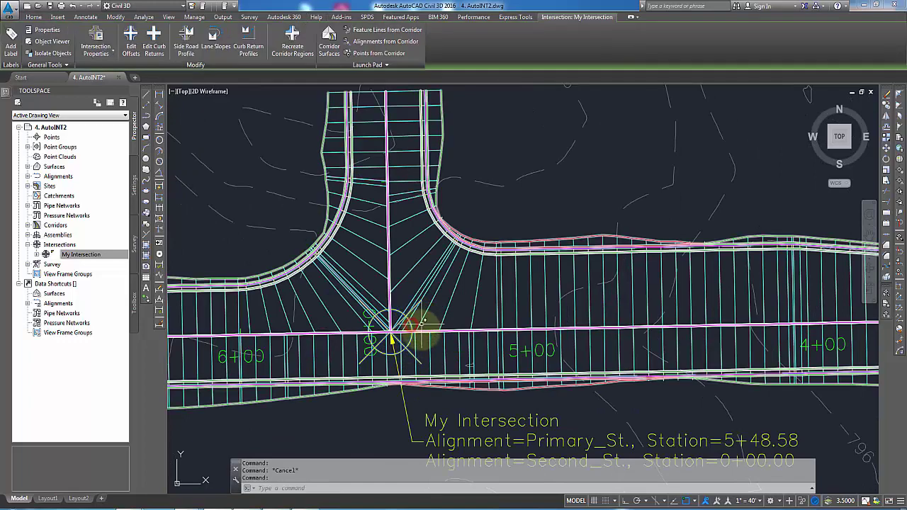
scroll(419, 330, "down", 4)
left_click(153, 40)
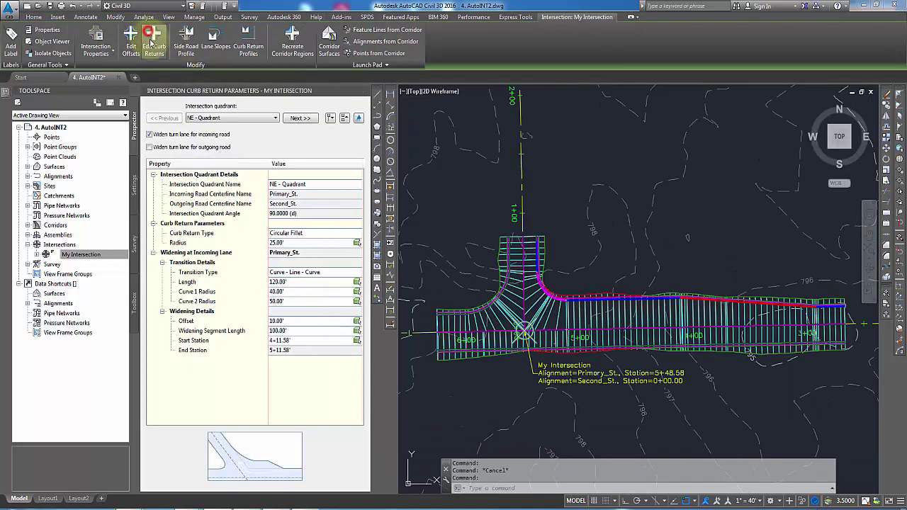
left_click(149, 147)
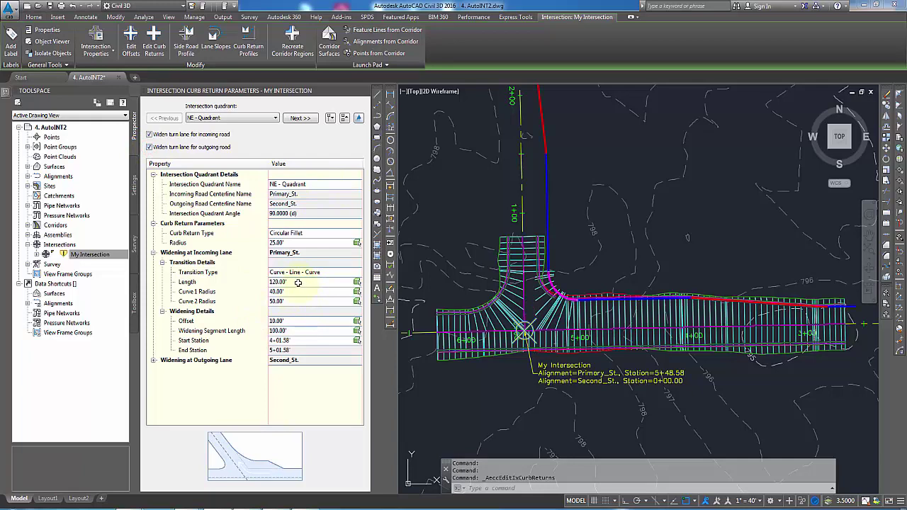
middle_click_drag(489, 209, 500, 331)
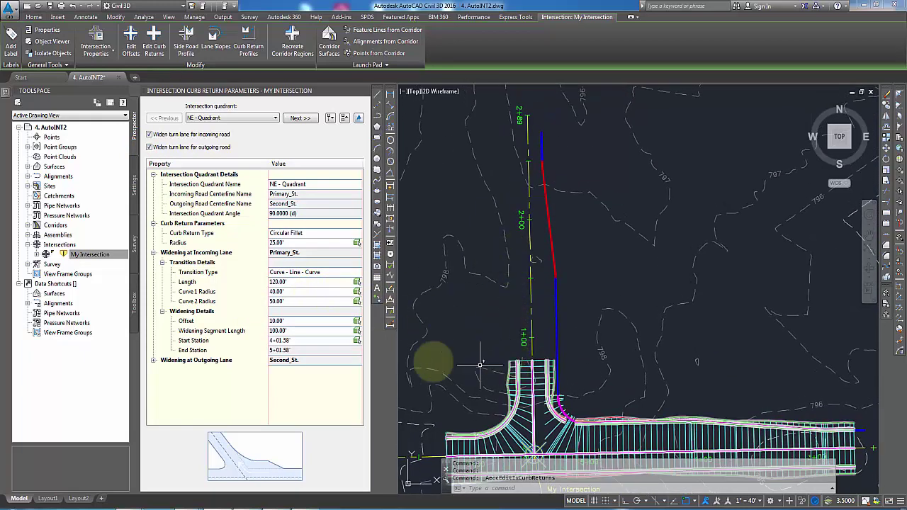
- Set the NE incoming lane widening's Curve 1 radius to 25' and its transition length to 100'
left_click(295, 284)
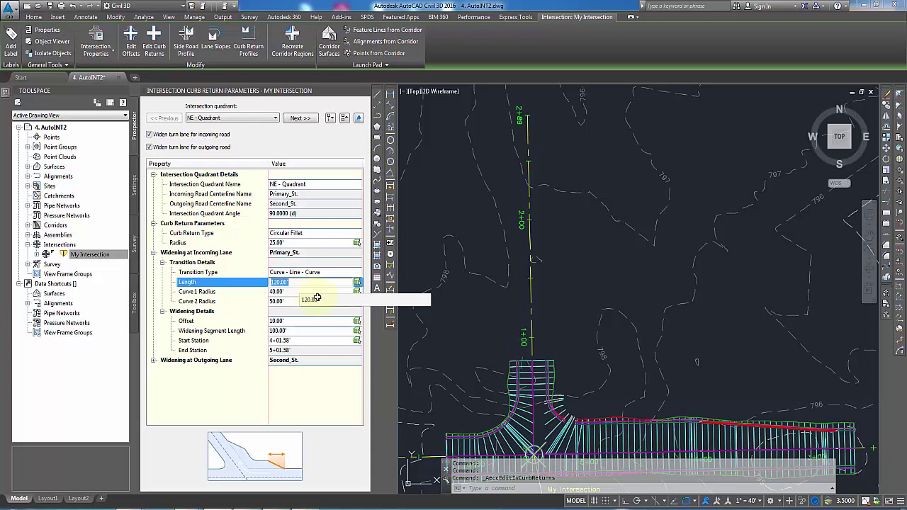
left_click(314, 293)
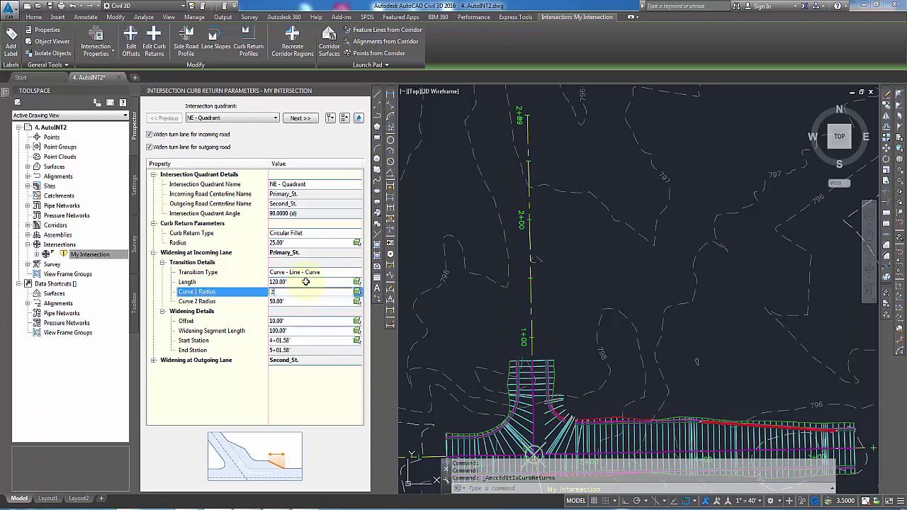
type("25")
left_click(305, 282)
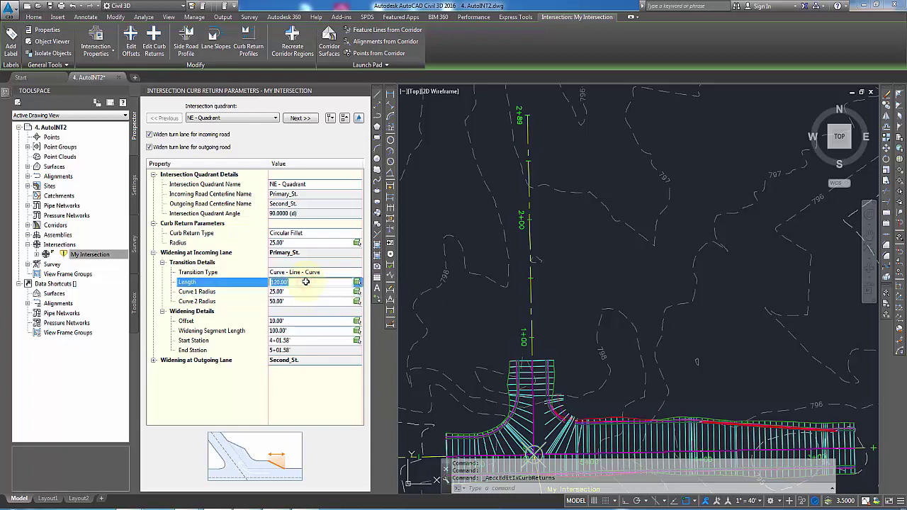
key("Escape")
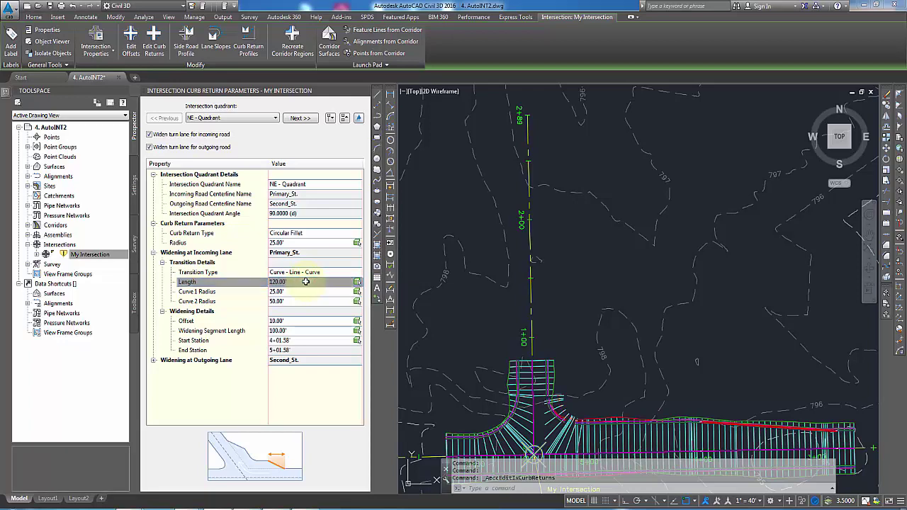
left_click(305, 282)
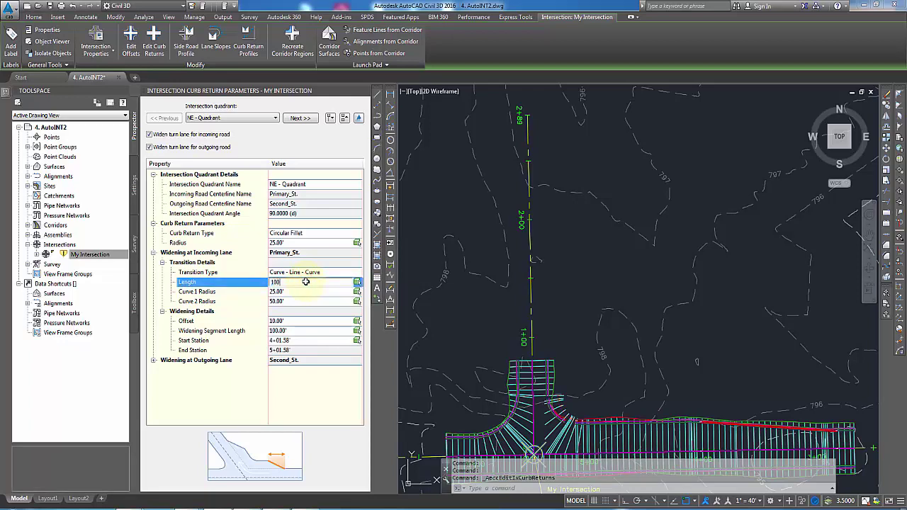
key("Return")
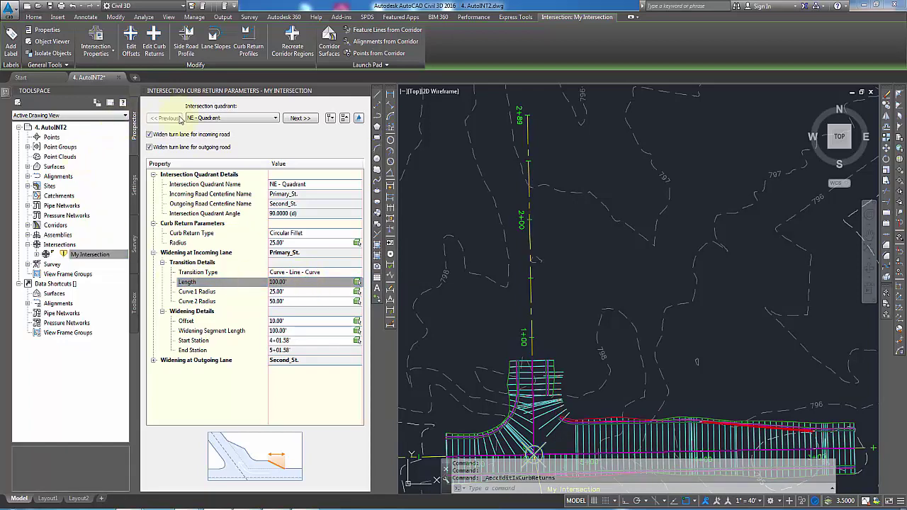
- Close the curb return parameters and rebuild the corridor with updated regions for My Intersection's NE widening changes
left_click(362, 93)
scroll(409, 255, "down", 3)
left_click(89, 254)
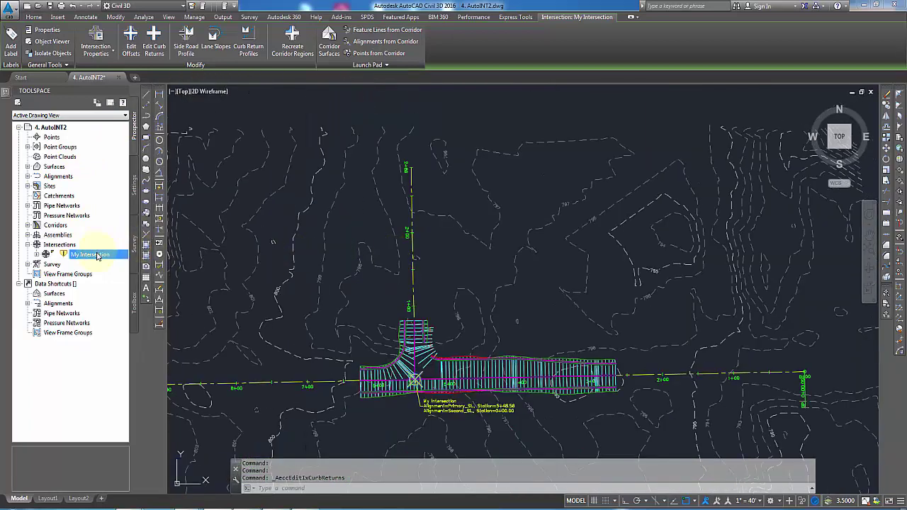
right_click(97, 256)
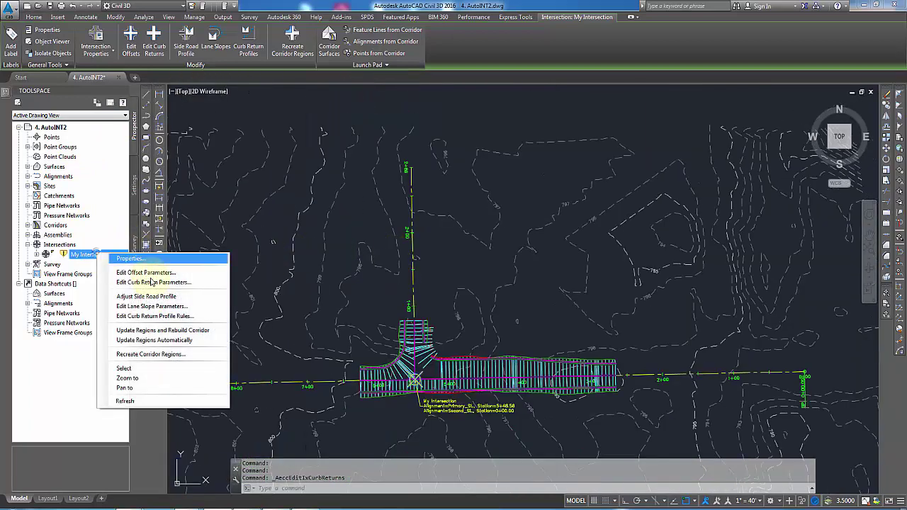
left_click(175, 331)
left_click(342, 277)
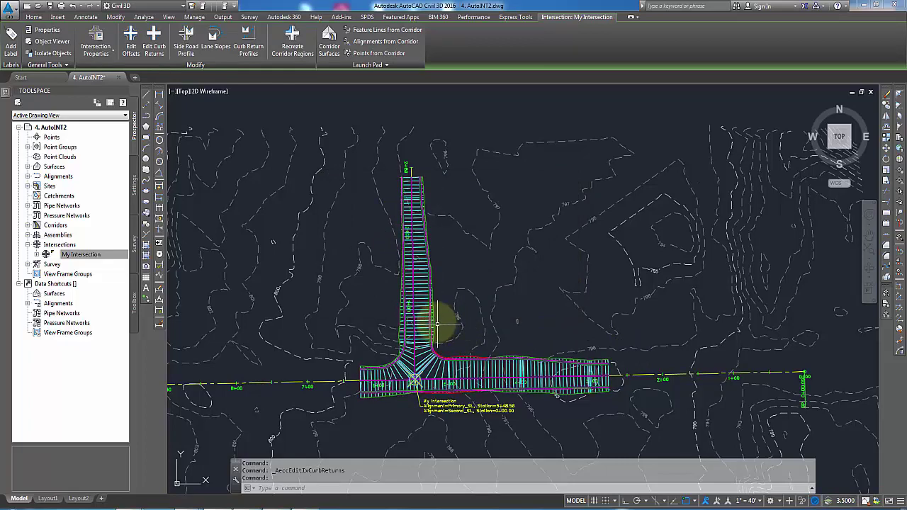
- Select the rebuilt intersection corridor and open it in the Object Viewer, turned to a southeast isometric view
scroll(434, 320, "up", 2)
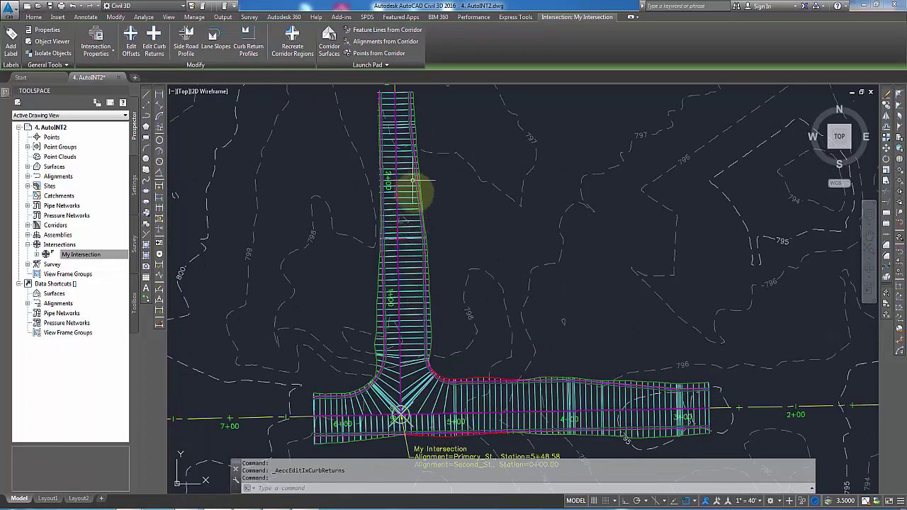
middle_click_drag(413, 190, 417, 204)
middle_click_drag(542, 320, 500, 262)
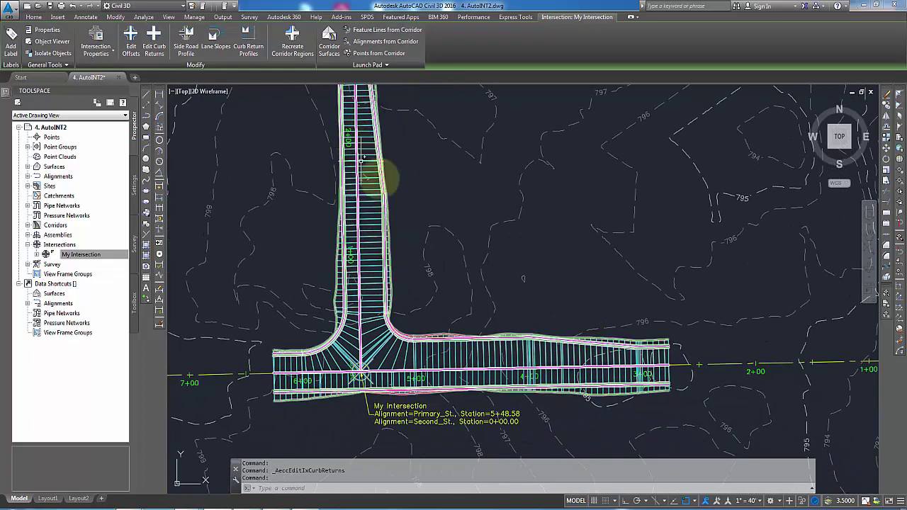
middle_click_drag(348, 275, 376, 284)
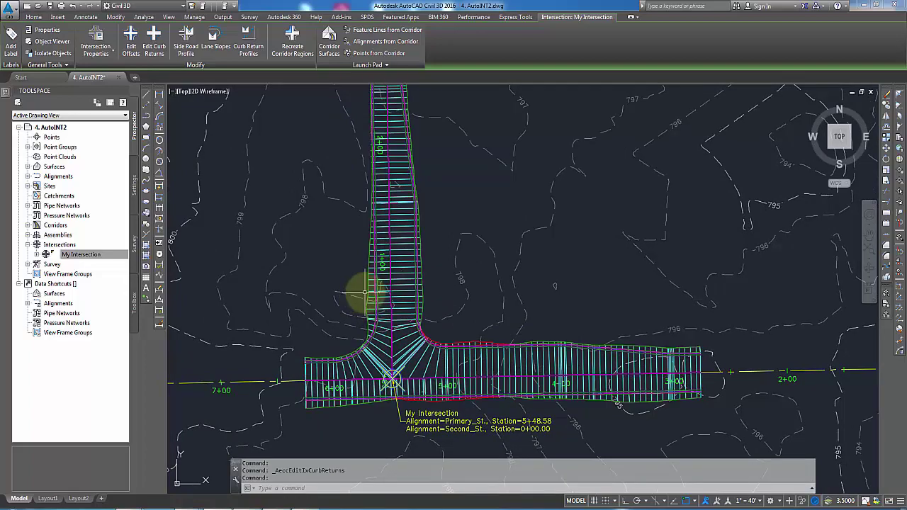
scroll(387, 286, "up", 2)
scroll(416, 300, "down", 3)
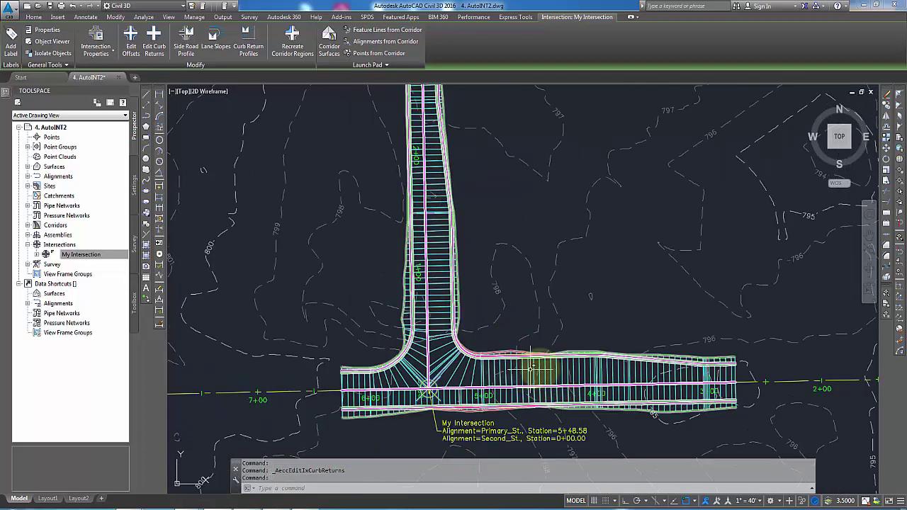
left_click(486, 370)
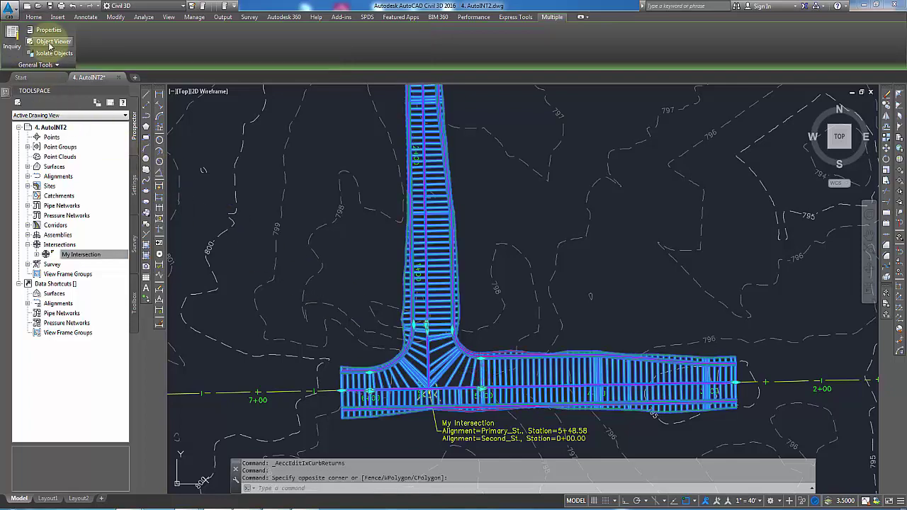
left_click(50, 43)
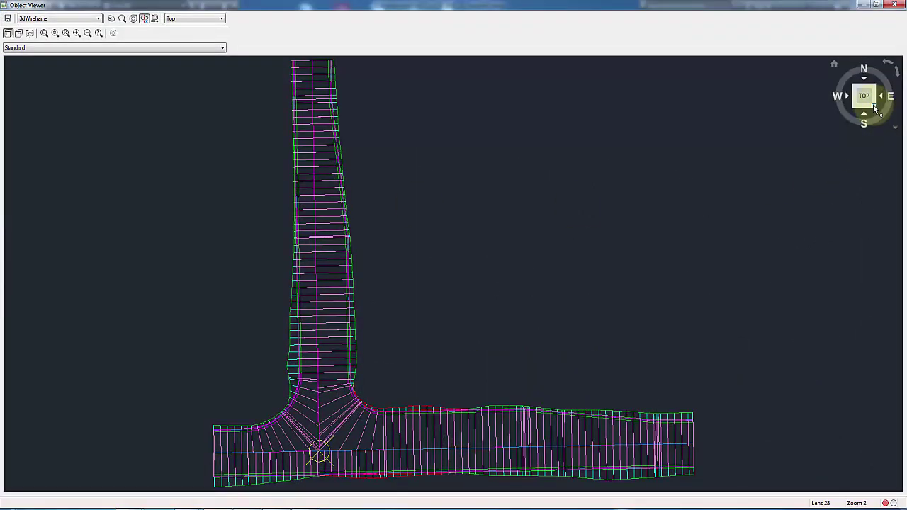
left_click(876, 108)
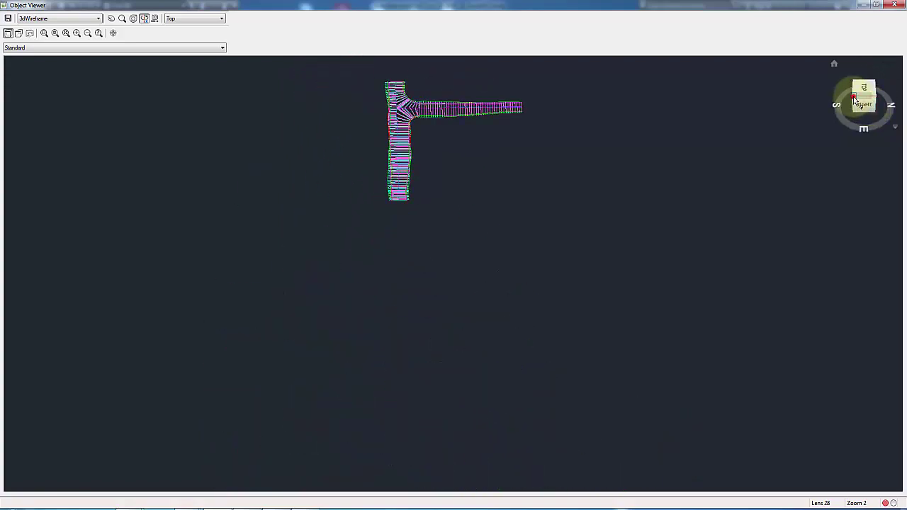
- Inspect the corridor's NE curb return and widened lanes in 3D, then close the Object Viewer
scroll(299, 277, "up", 3)
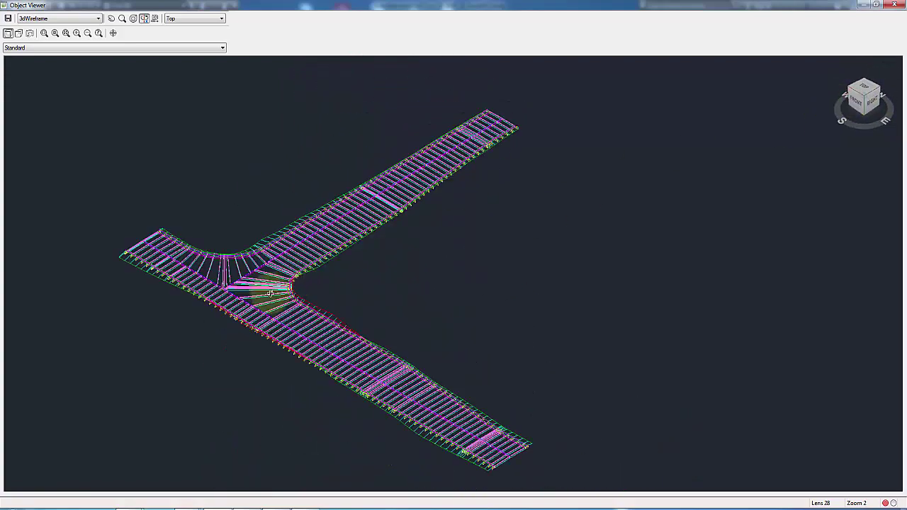
middle_click_drag(270, 293, 413, 320)
scroll(389, 303, "up", 5)
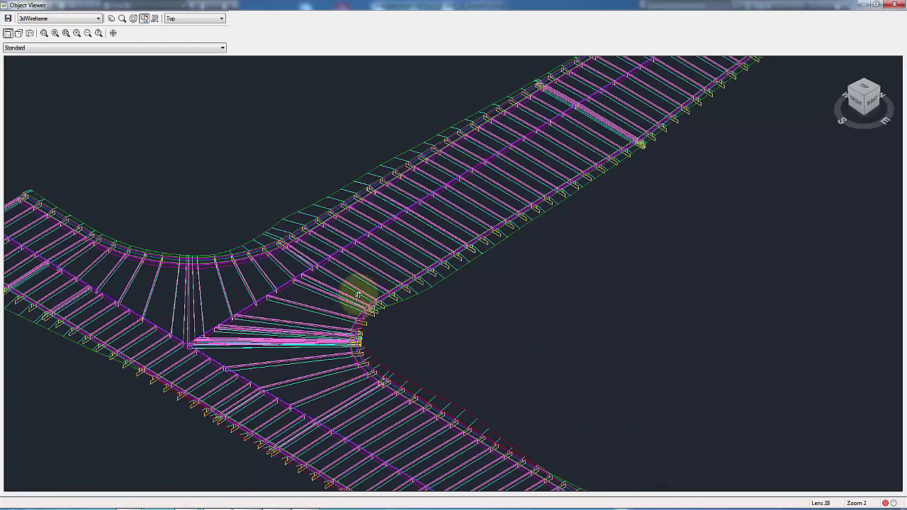
scroll(426, 268, "up", 4)
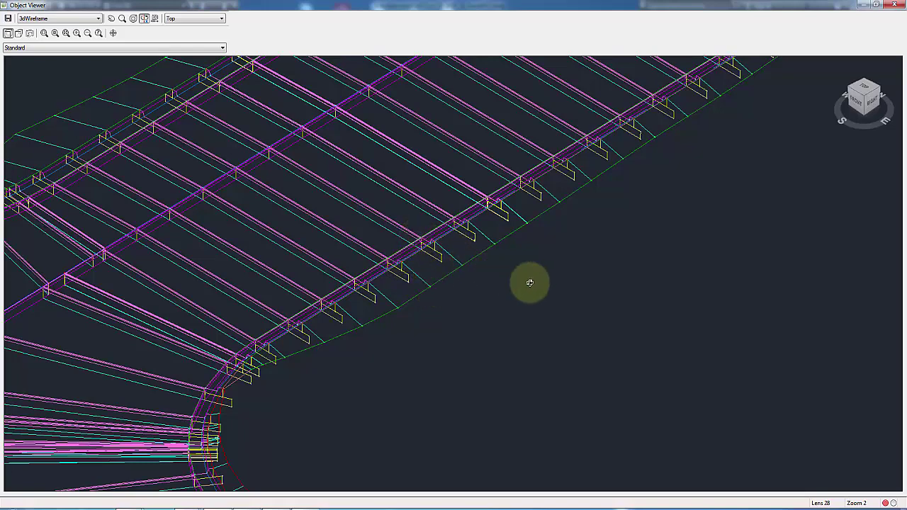
scroll(480, 277, "down", 5)
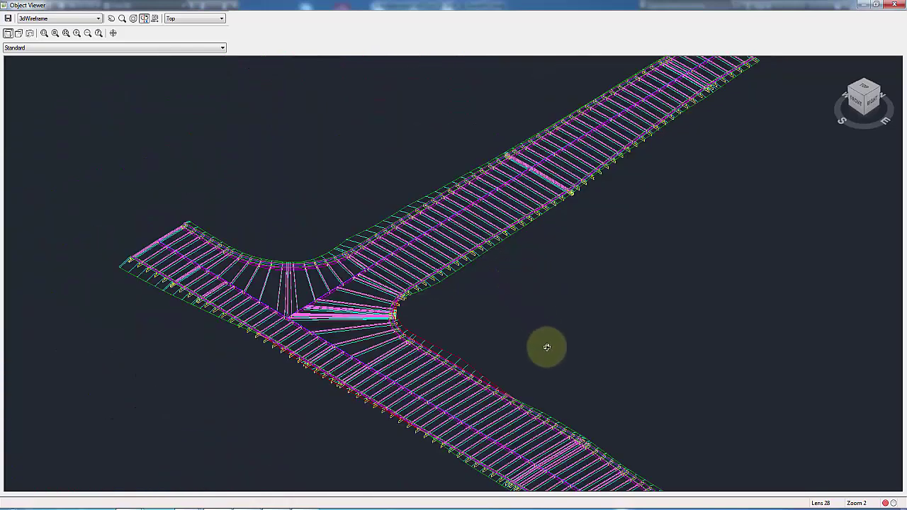
scroll(556, 312, "down", 2)
middle_click_drag(530, 358, 520, 354)
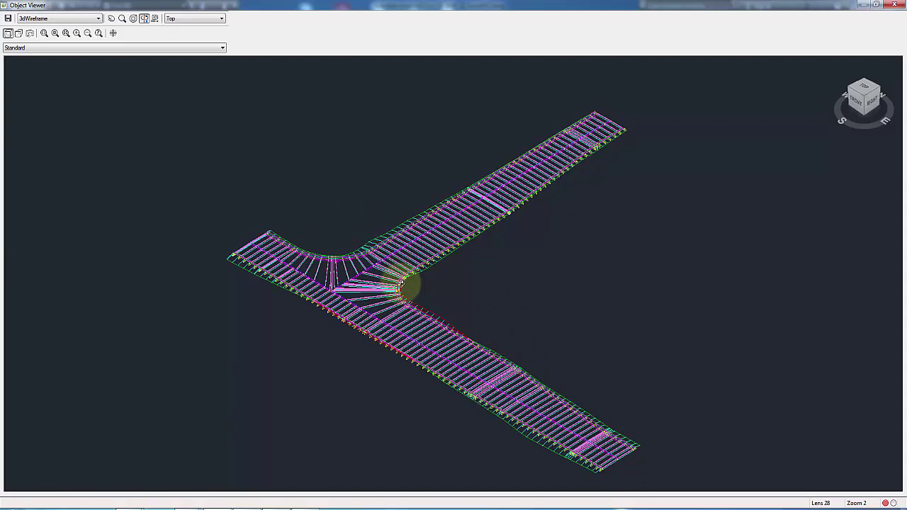
right_click(453, 260)
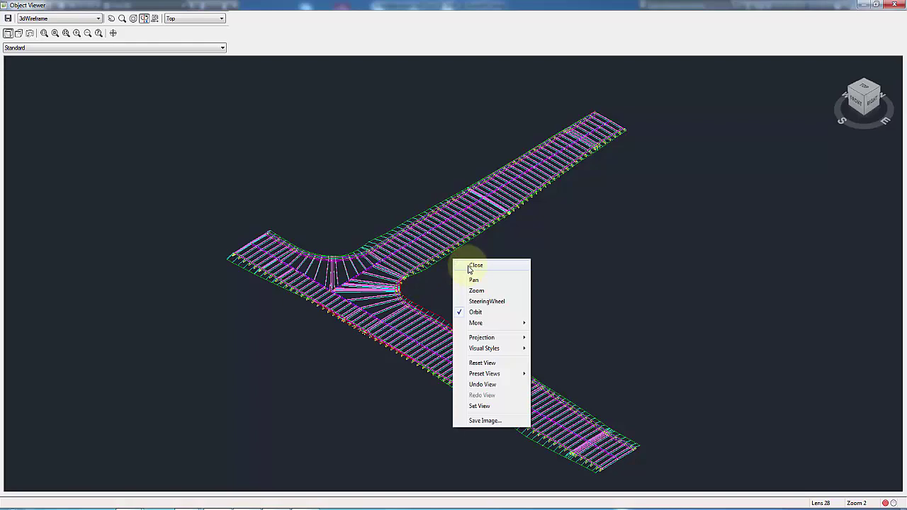
left_click(473, 266)
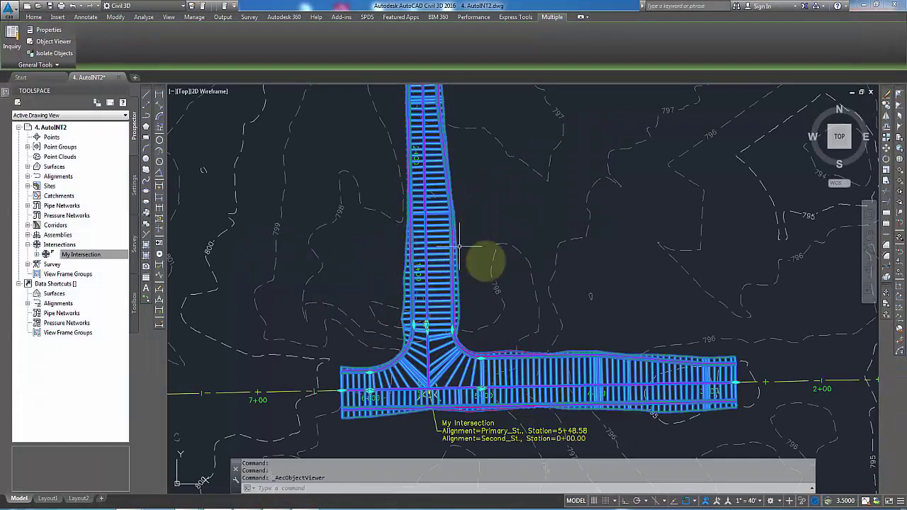